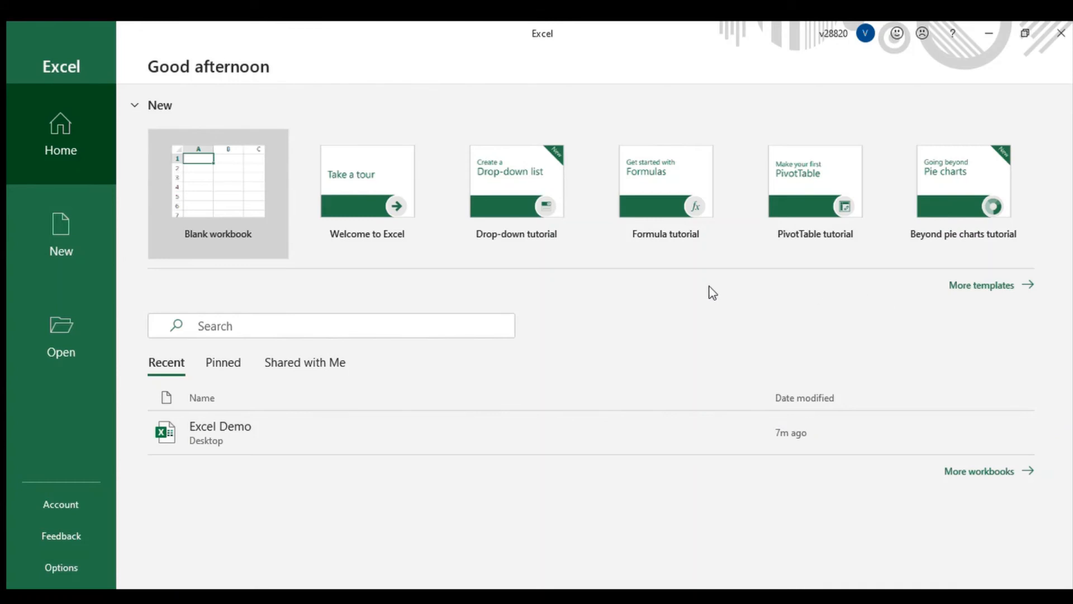
Create a blank workbook and add a second worksheet to it
click(231, 205)
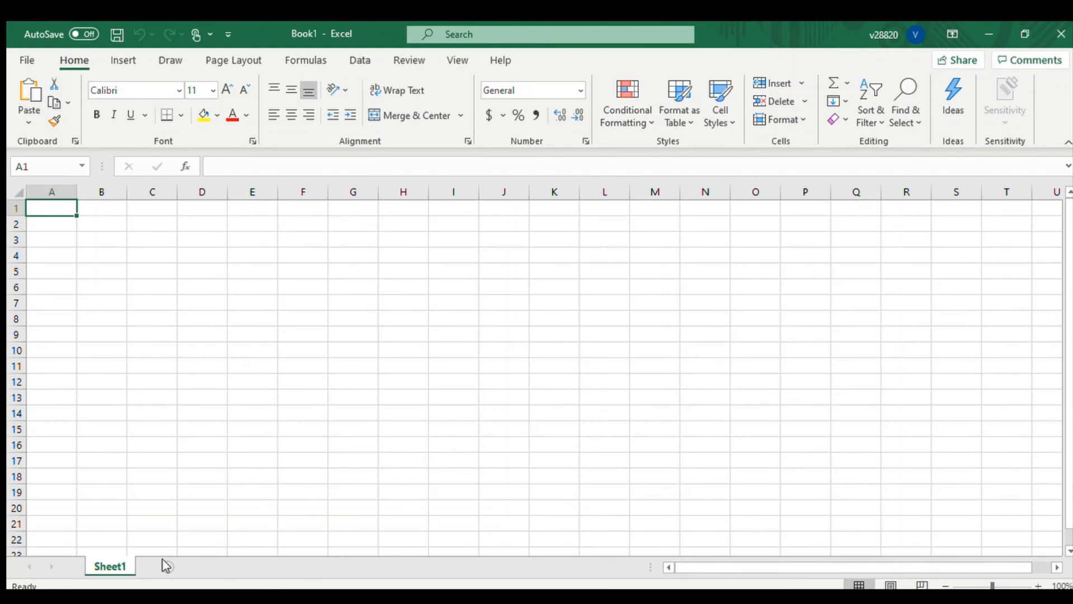
click(166, 565)
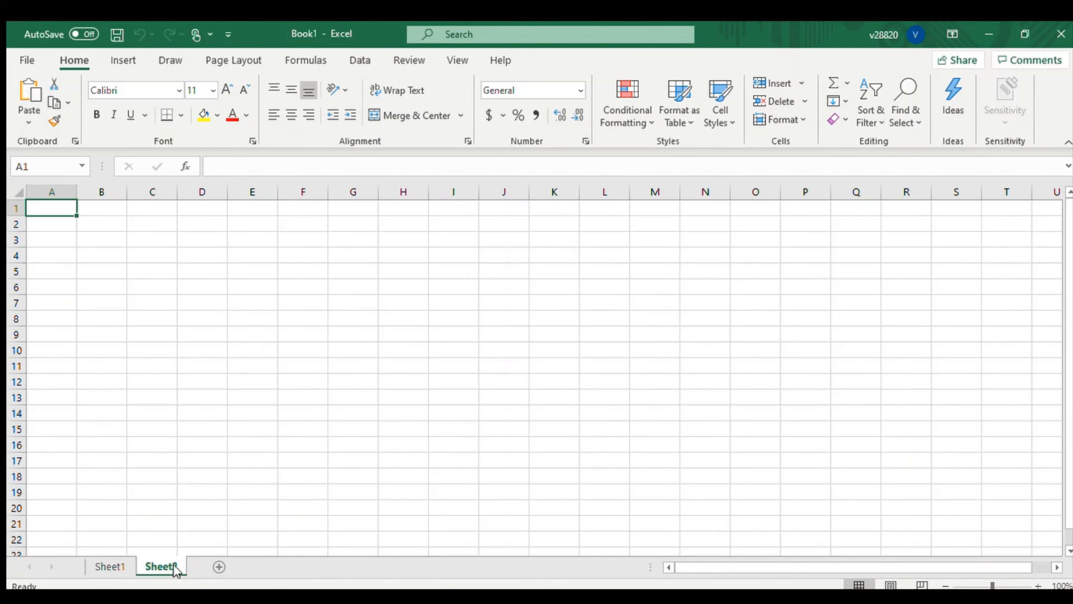
Rename the first worksheet, Sheet1, as Sales
click(119, 565)
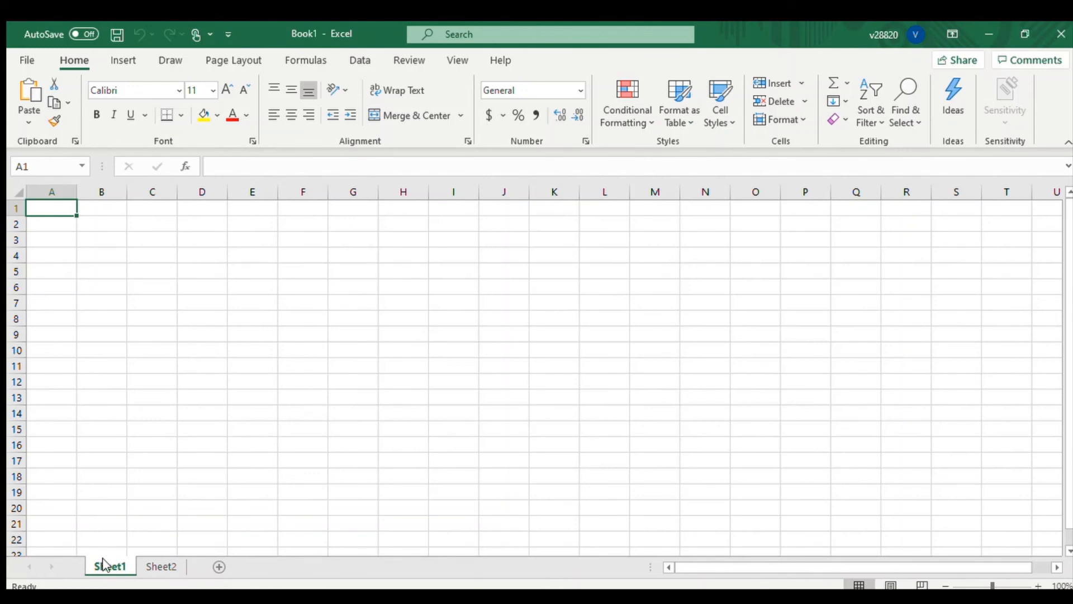
double_click(105, 565)
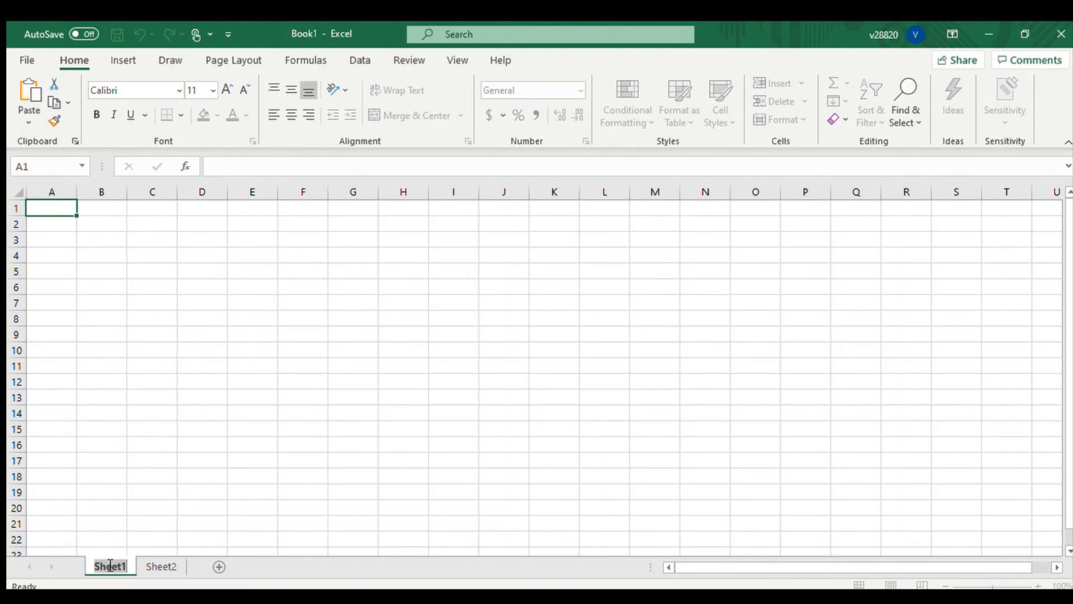
text(S)
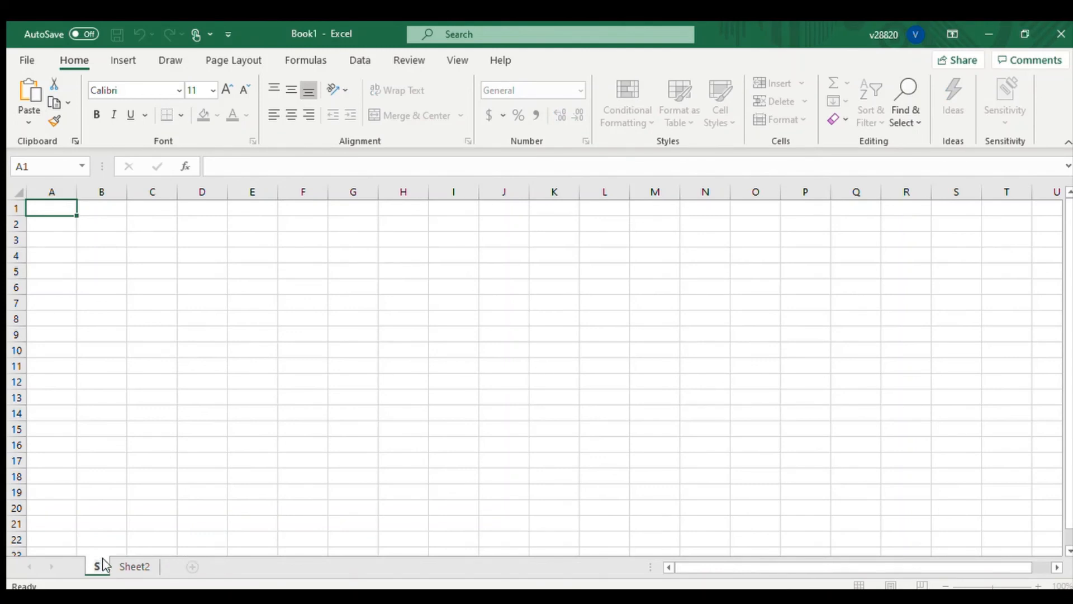
text(ale)
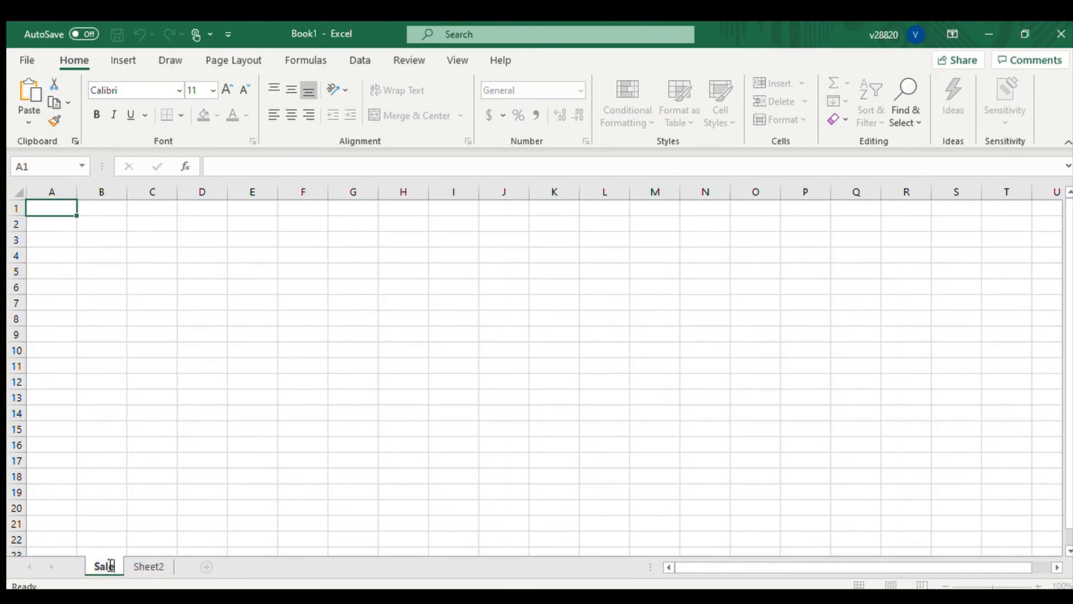
text(s)
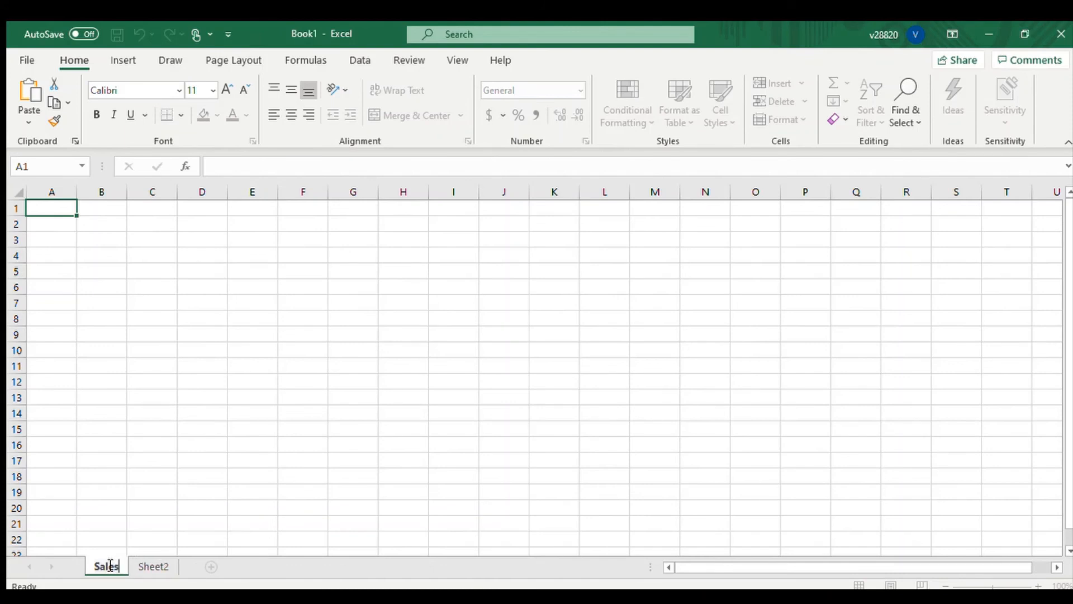
click(129, 523)
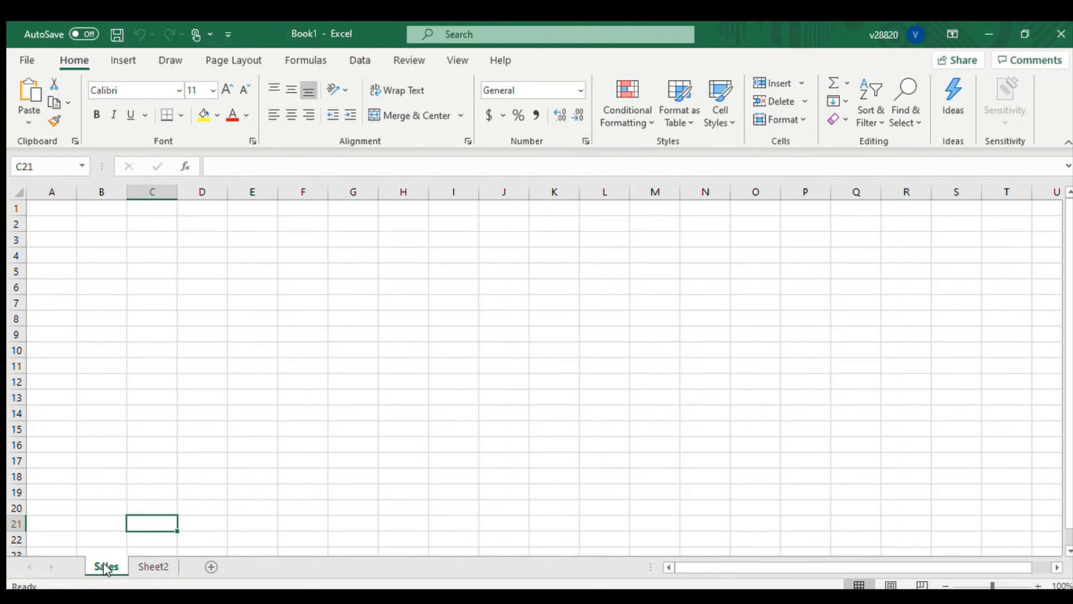
click(179, 391)
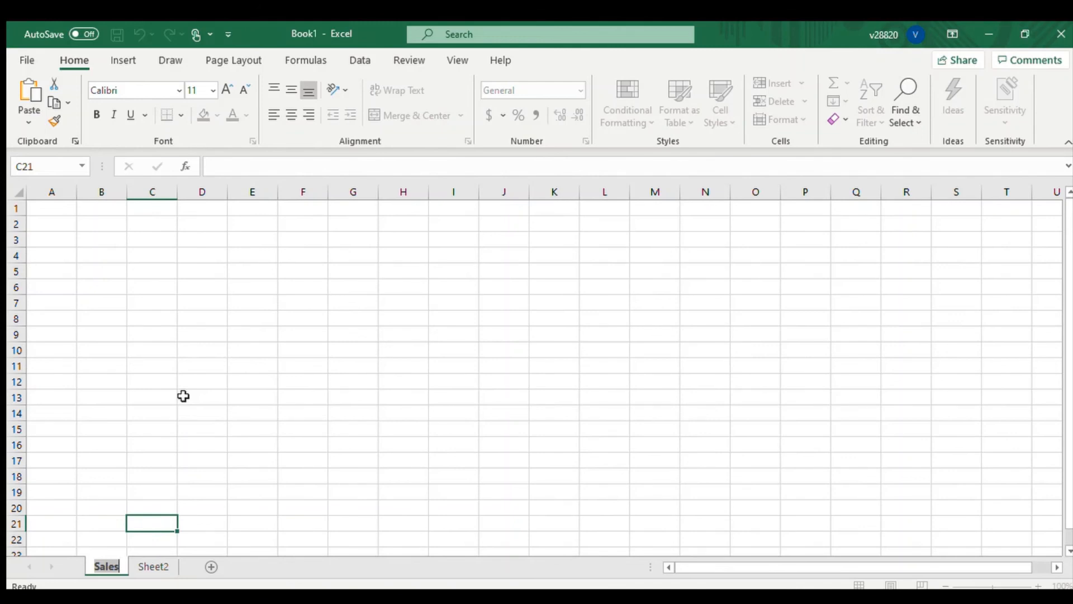
text(Sales)
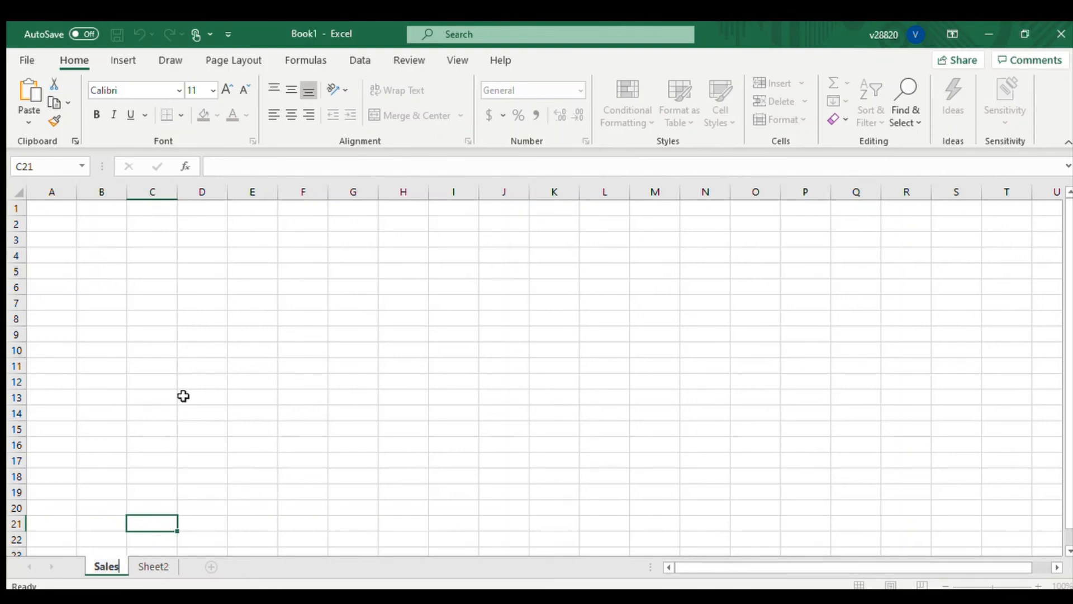
click(183, 395)
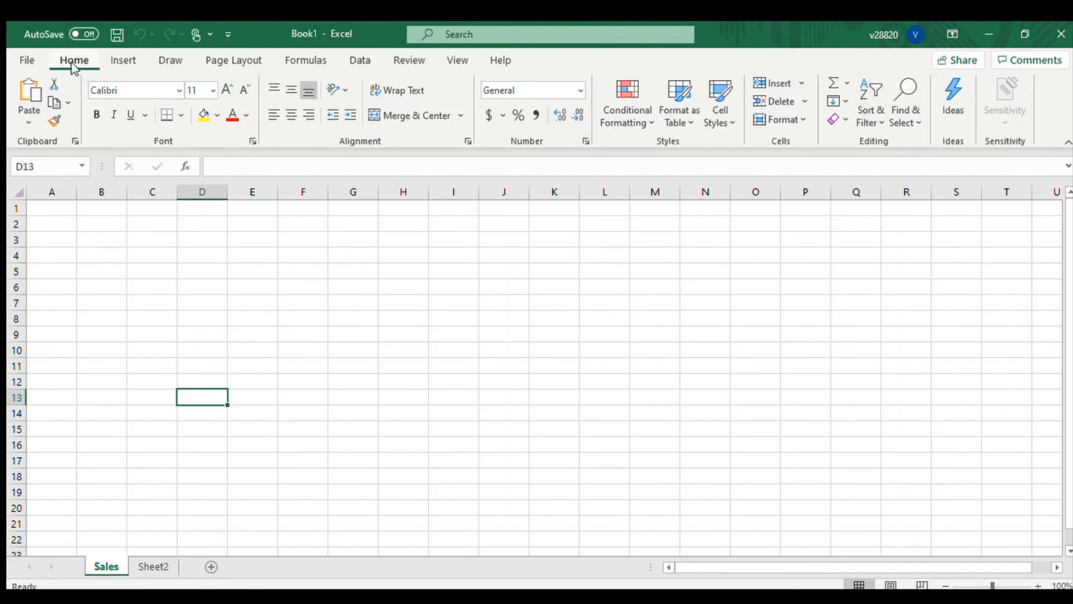
Look through the command sets for inserting, drawing, page layout, formulas, data, reviewing, viewing and help, ending on the Home commands
click(118, 63)
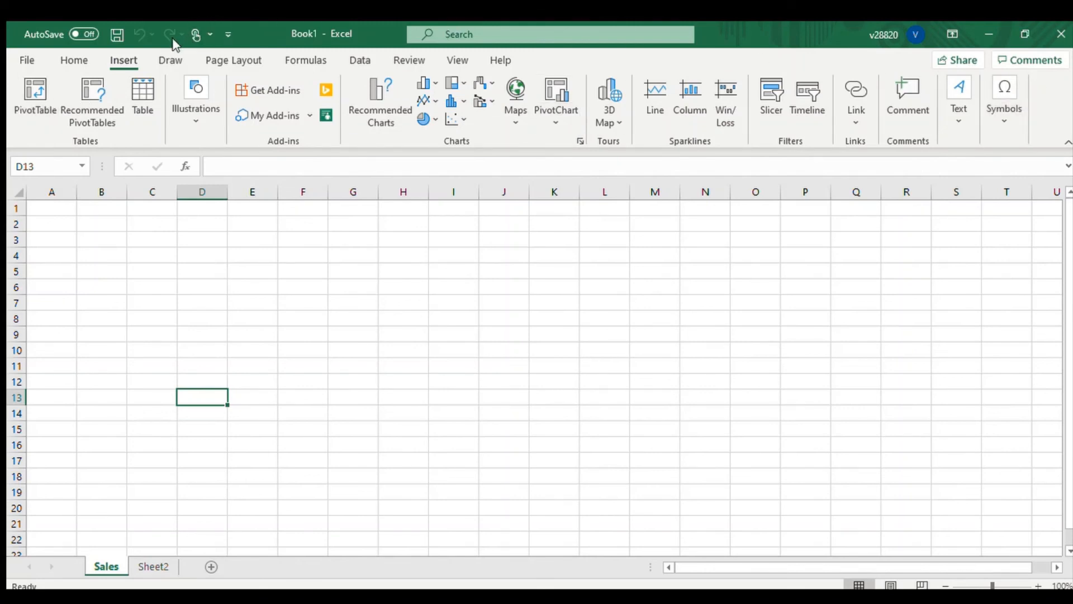
click(160, 53)
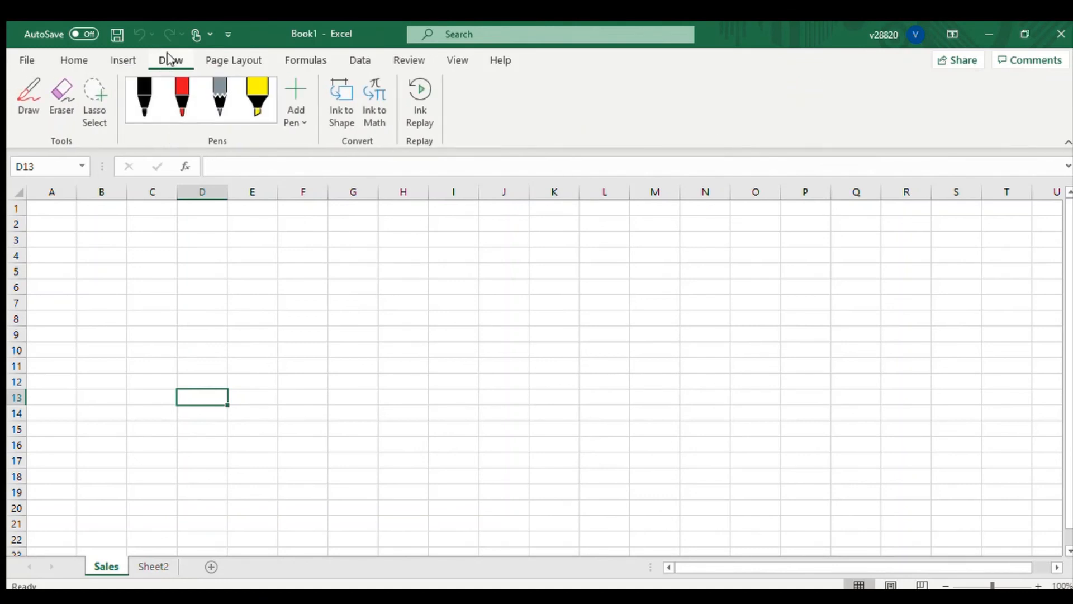
click(220, 62)
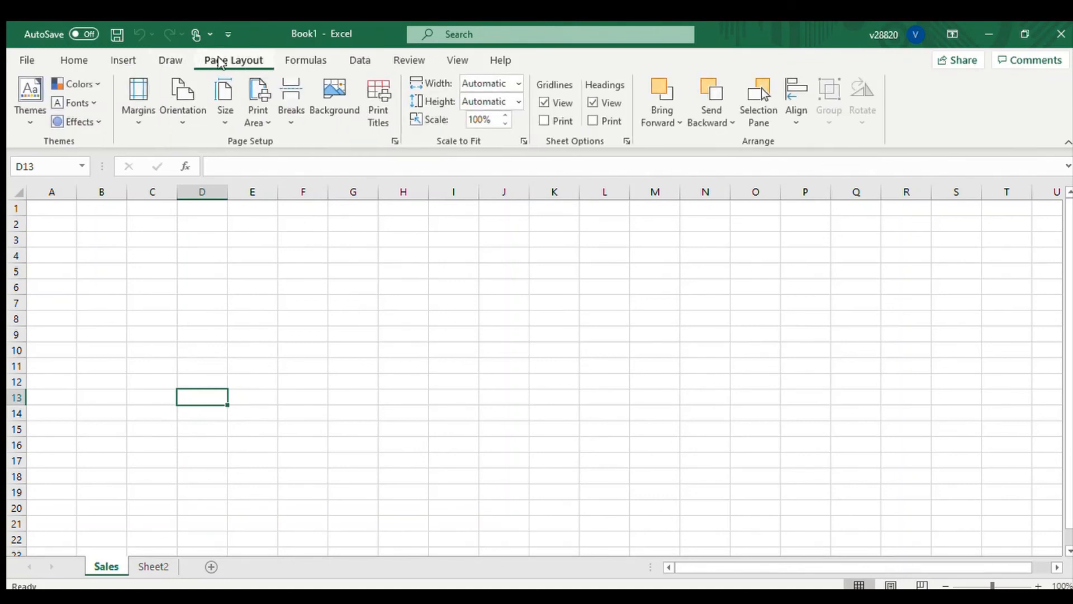
click(311, 60)
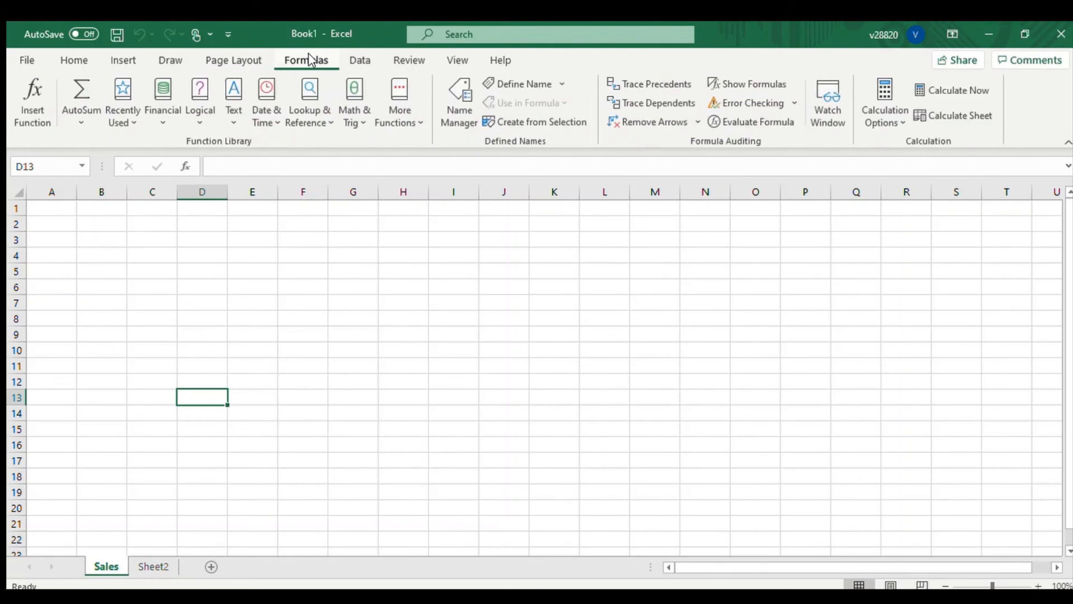
click(358, 59)
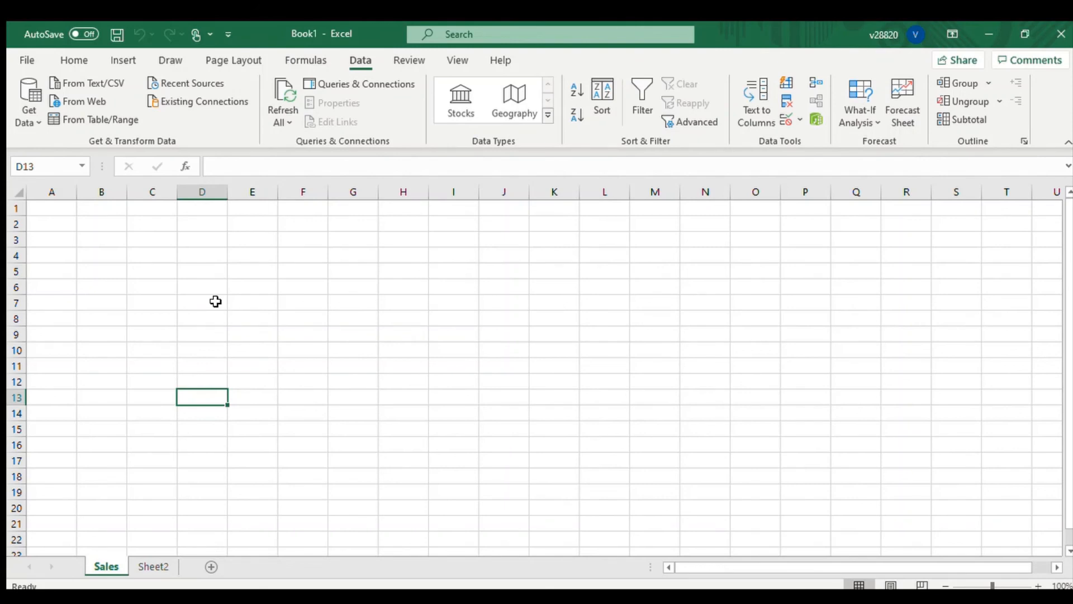
click(406, 60)
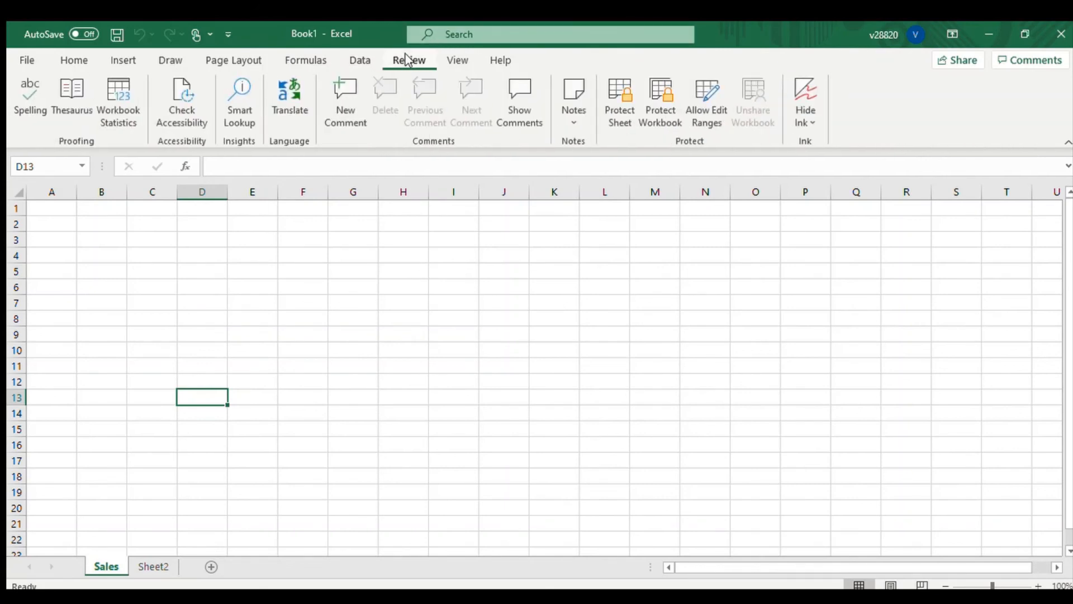
click(454, 60)
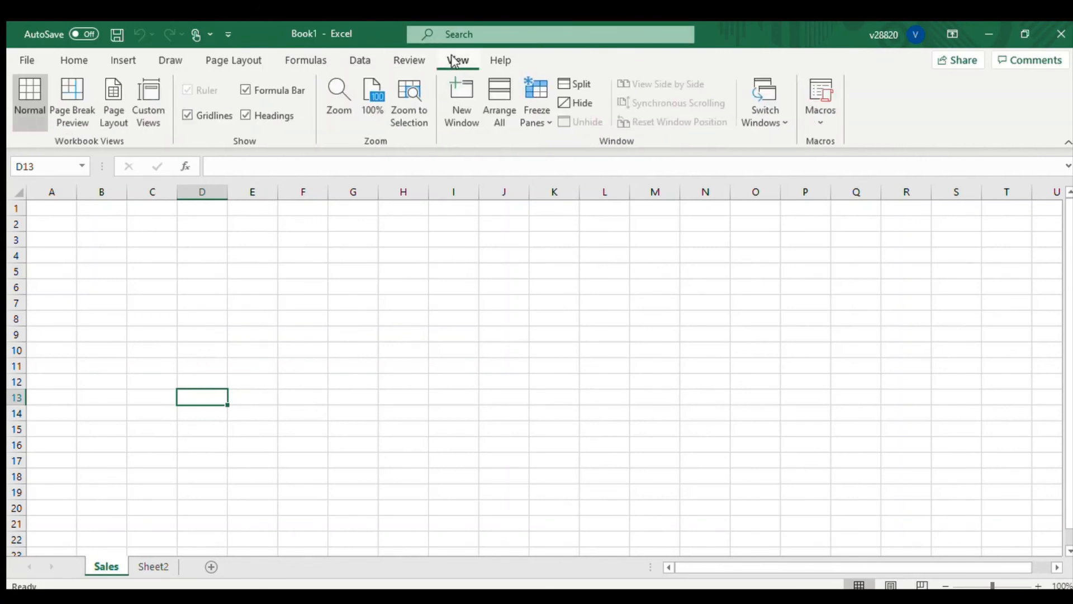
click(495, 61)
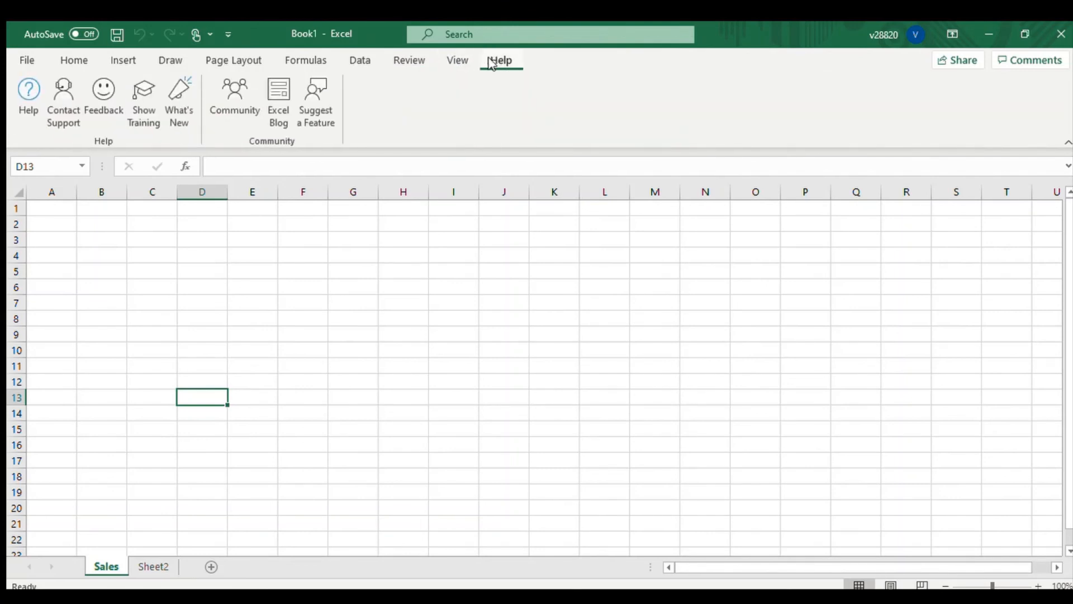
click(72, 63)
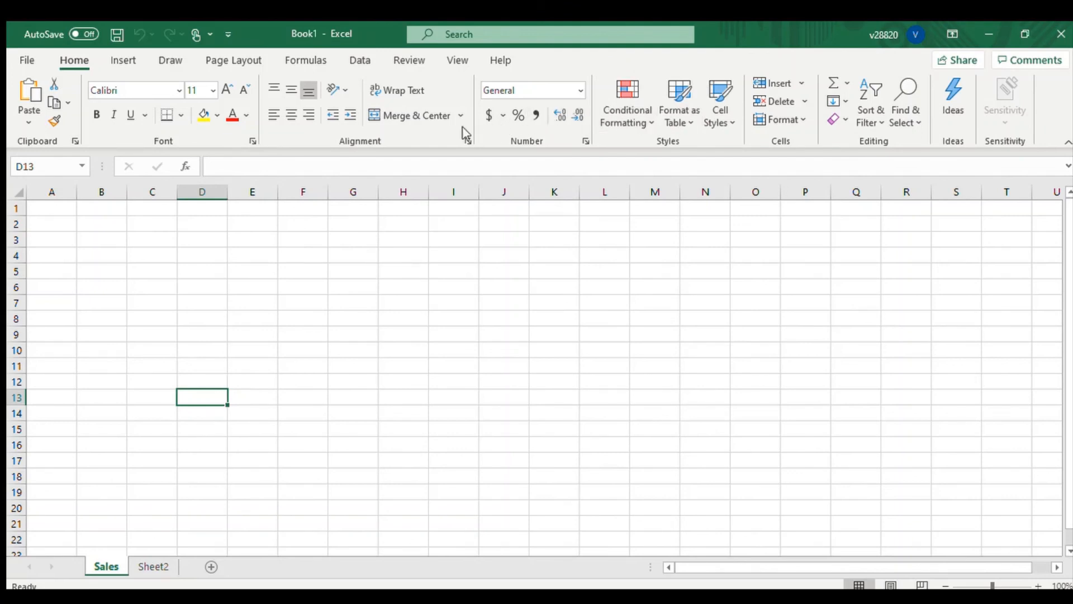
click(360, 63)
click(407, 61)
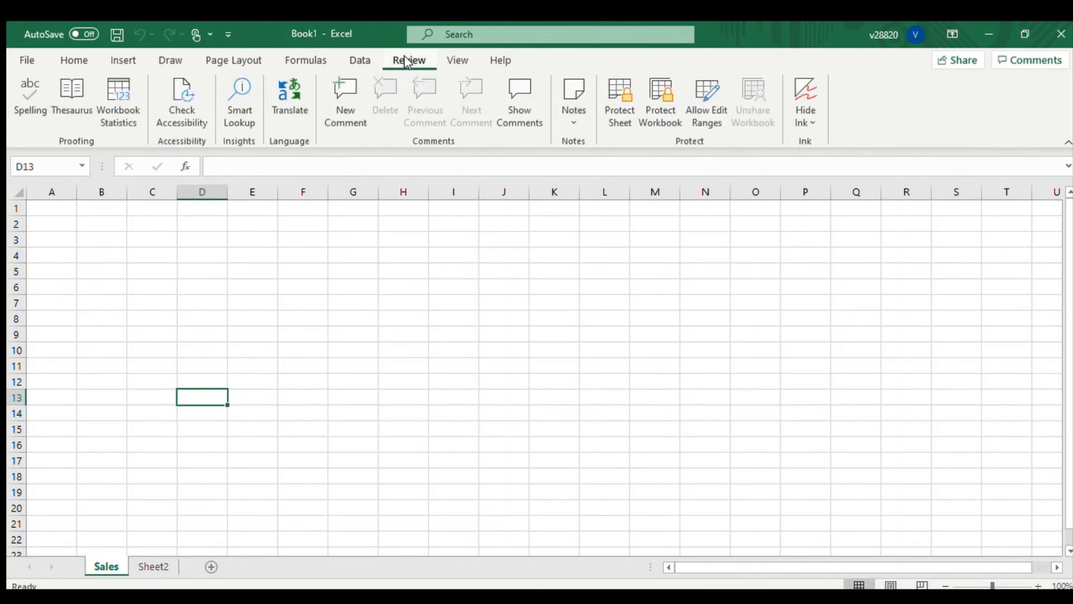
click(454, 62)
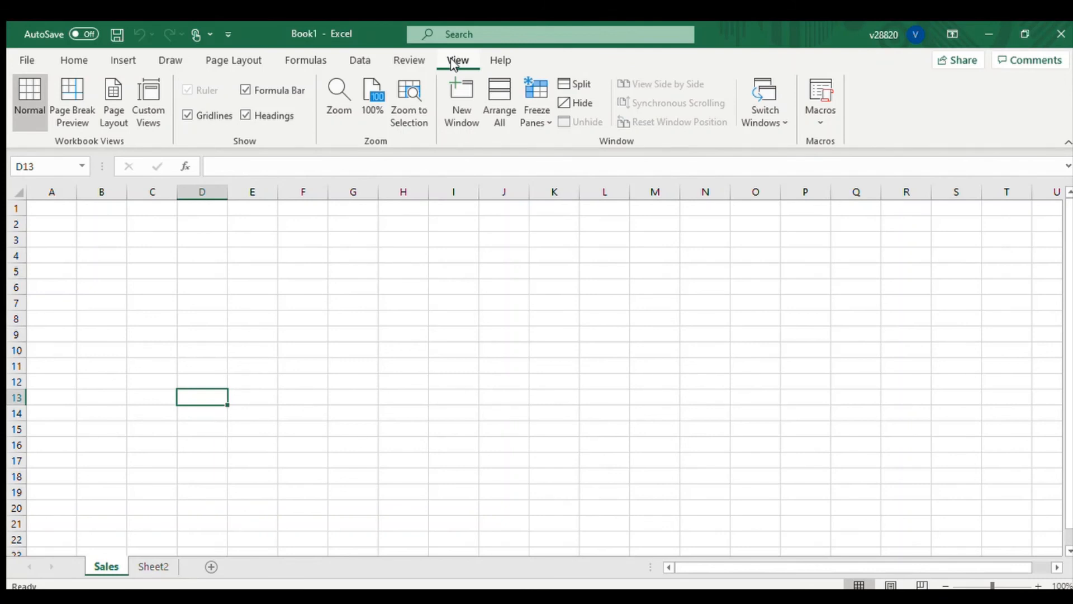
click(74, 61)
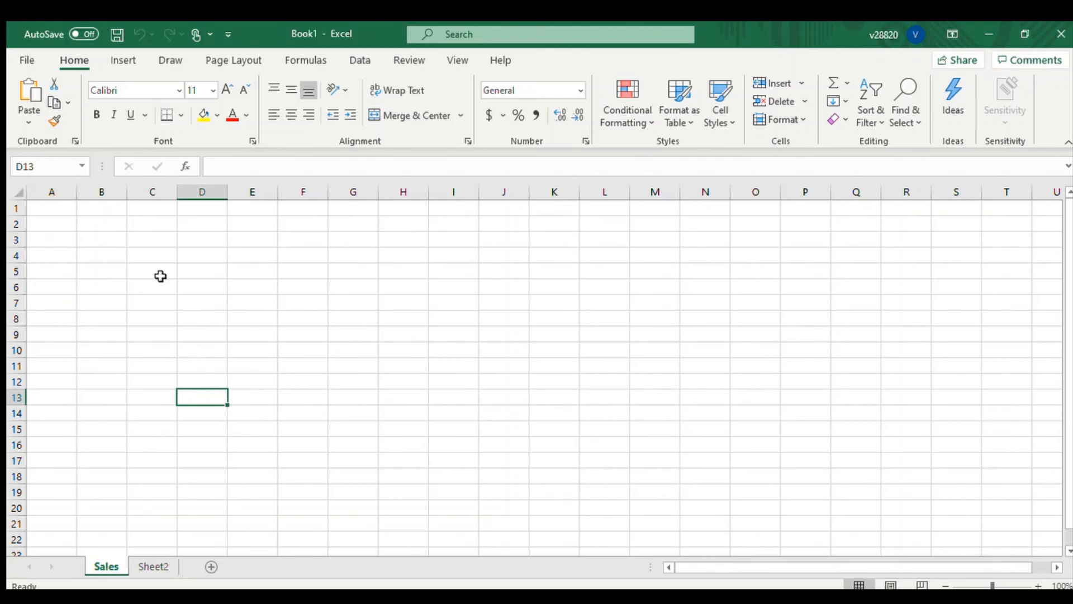
Select column A, then cells D5, B3, A1 and H10 in turn to check their cell references
click(62, 194)
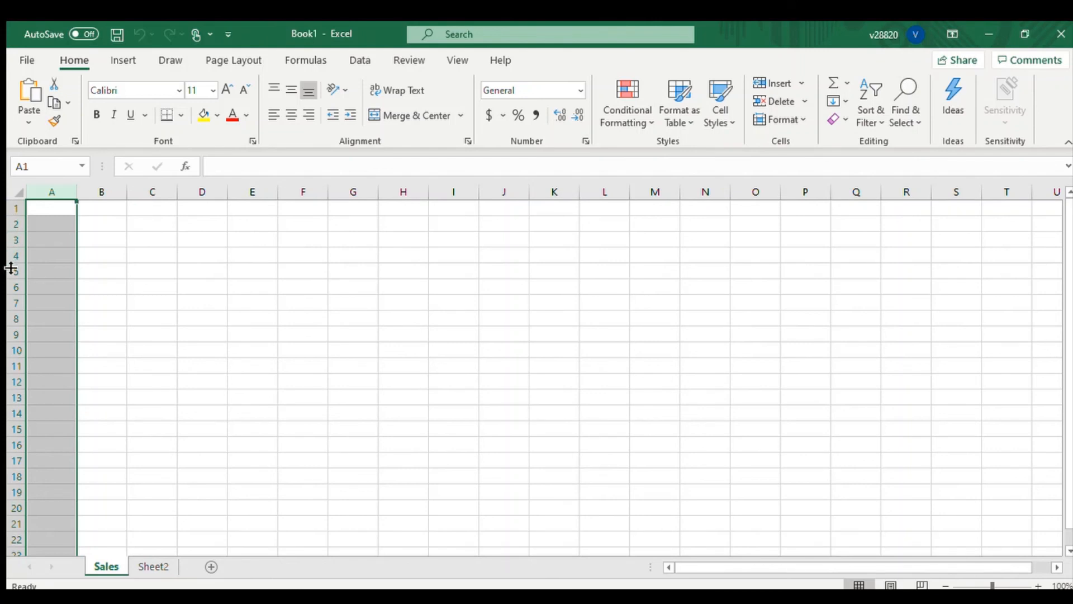
click(177, 270)
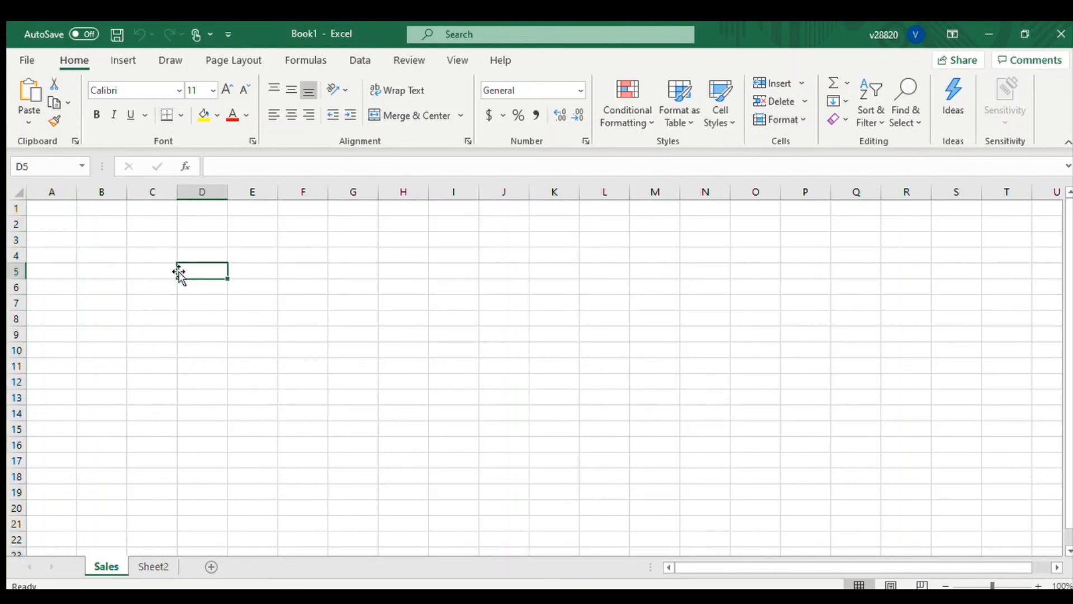
click(106, 237)
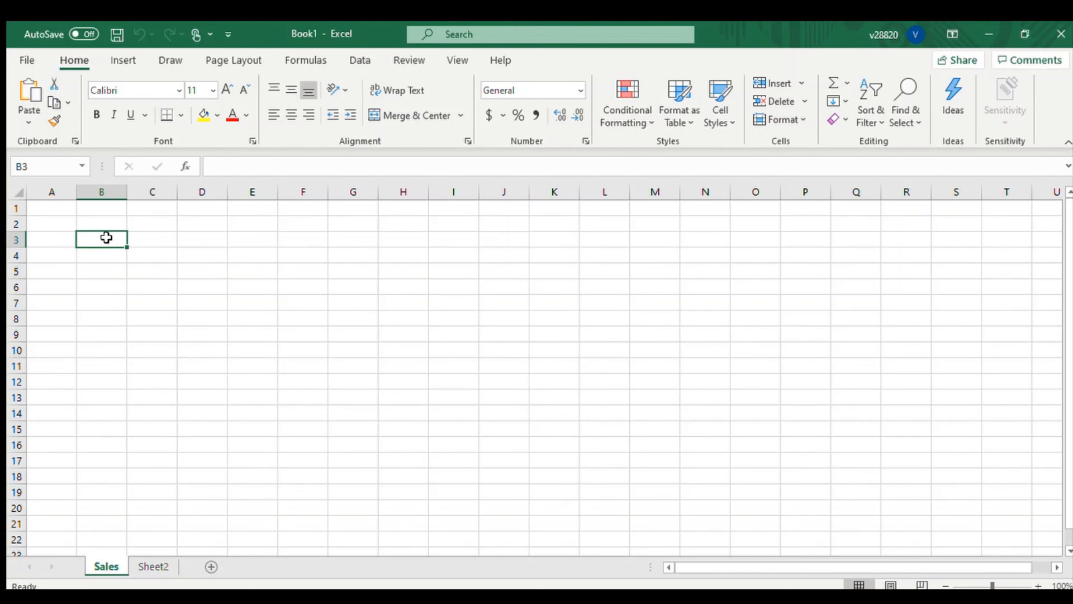
click(58, 213)
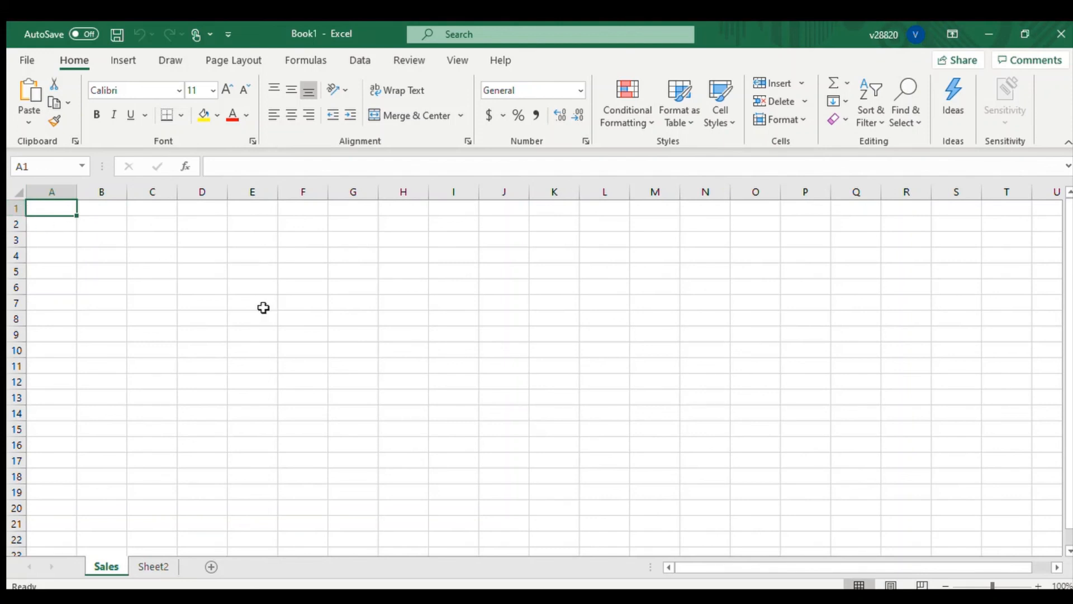
click(399, 355)
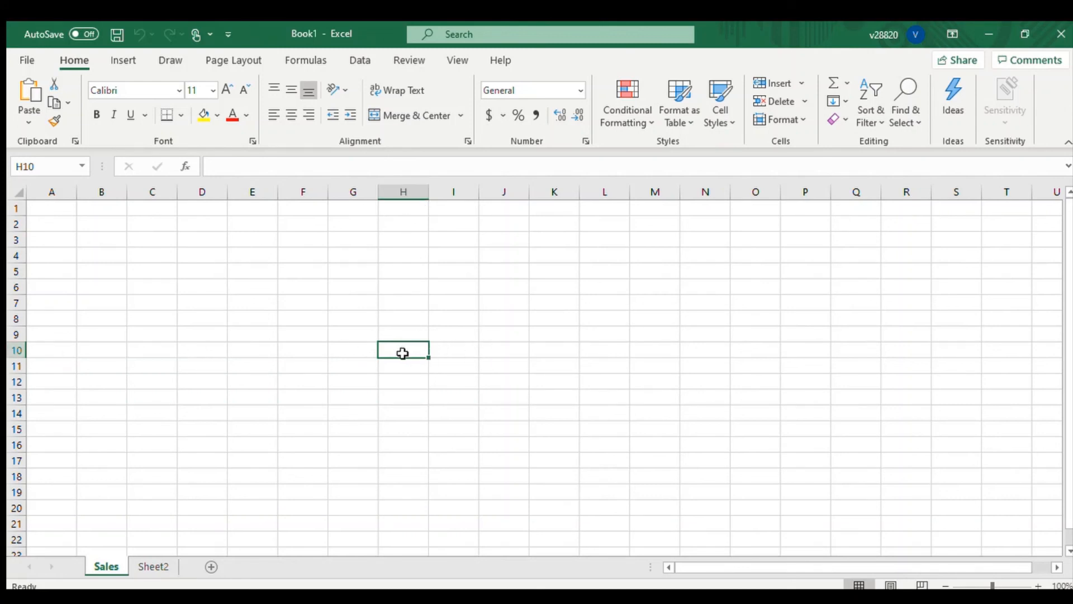
Assign the name Sale_thisyear to cell H6 and move the selection off it
click(400, 286)
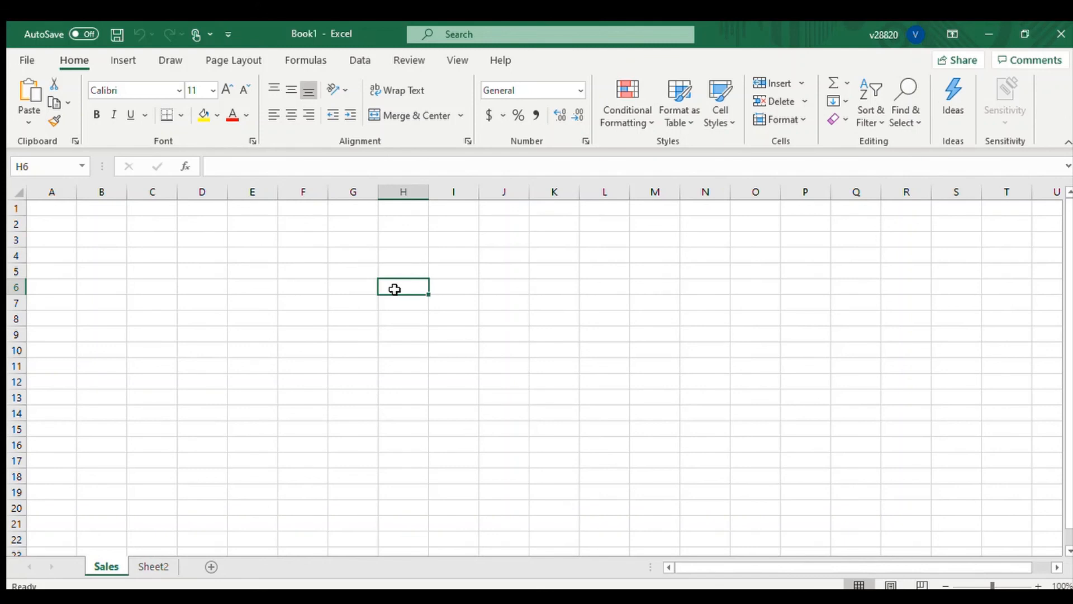
click(37, 166)
text(Sale)
key(Return)
click(57, 172)
click(58, 172)
text(_thisyear)
key(Return)
click(62, 166)
click(82, 225)
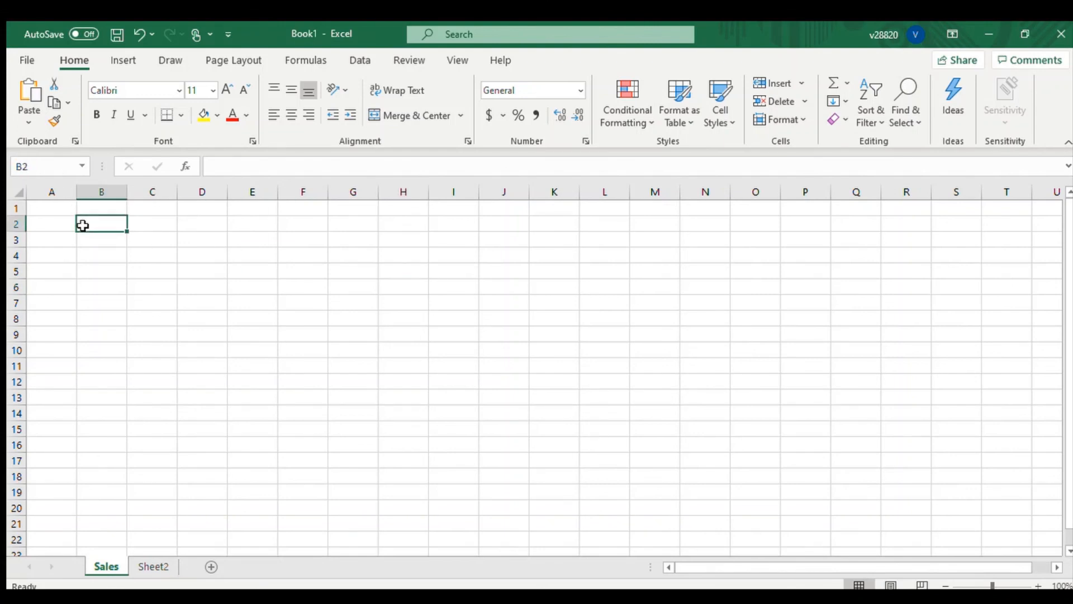
click(391, 268)
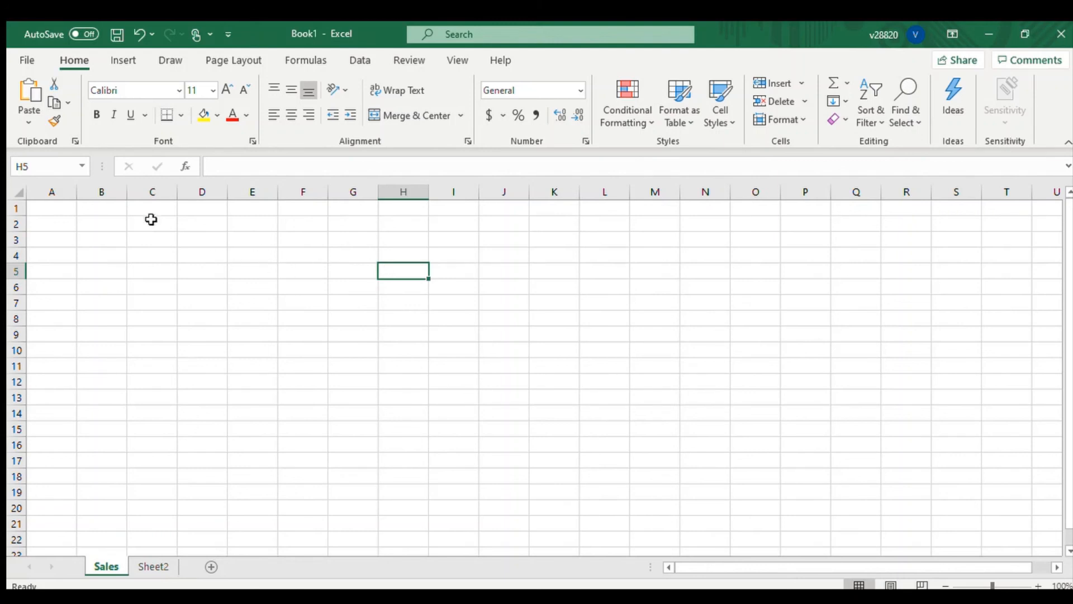
Enter the column header "S.no." in cell A1 and reselect that cell
click(46, 209)
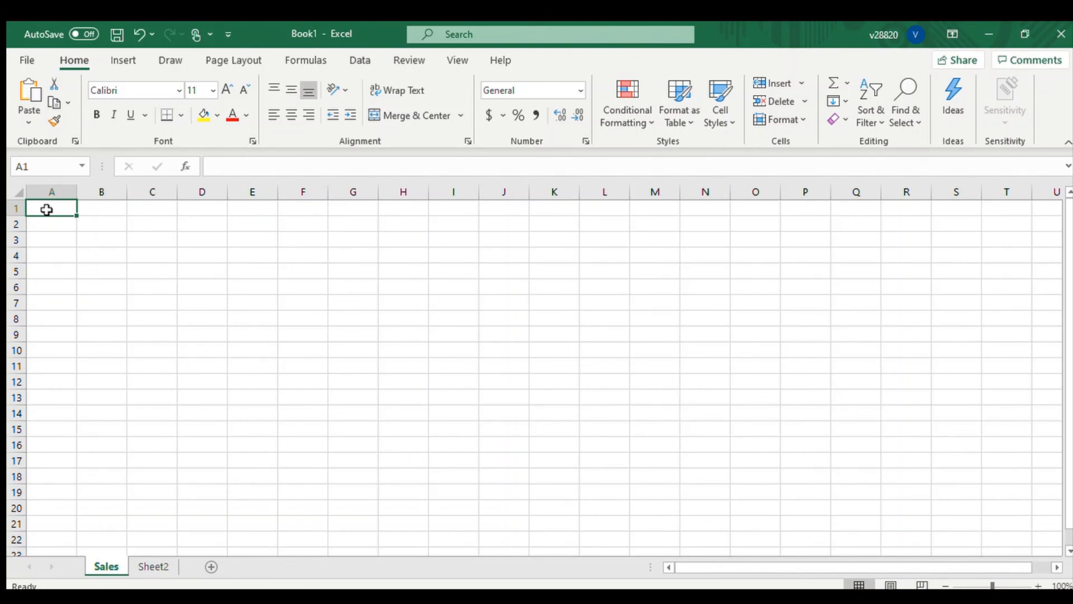
text(S)
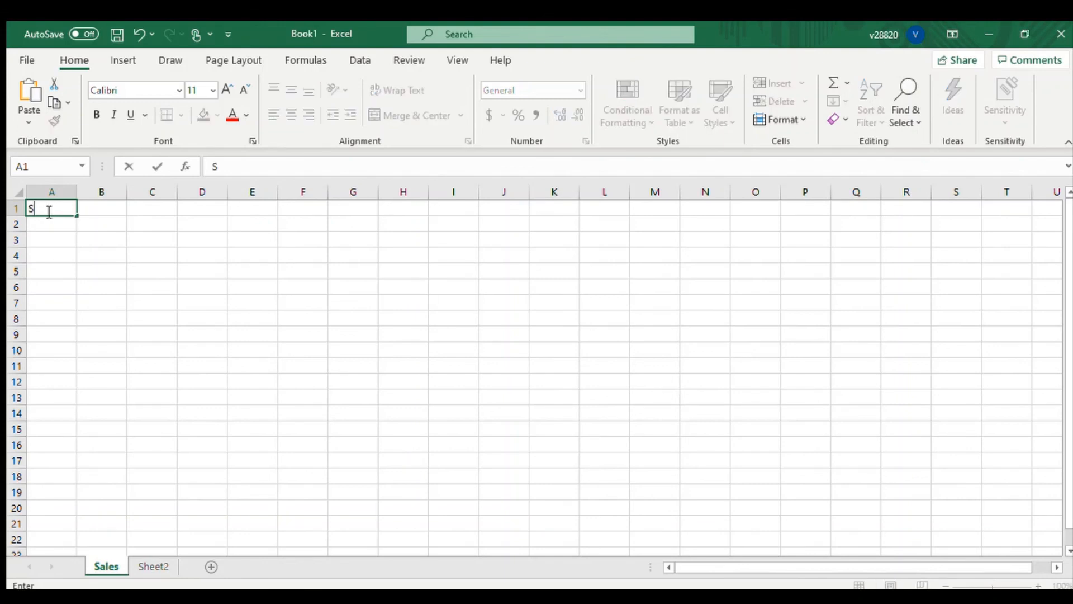
text(.no.)
key(Tab)
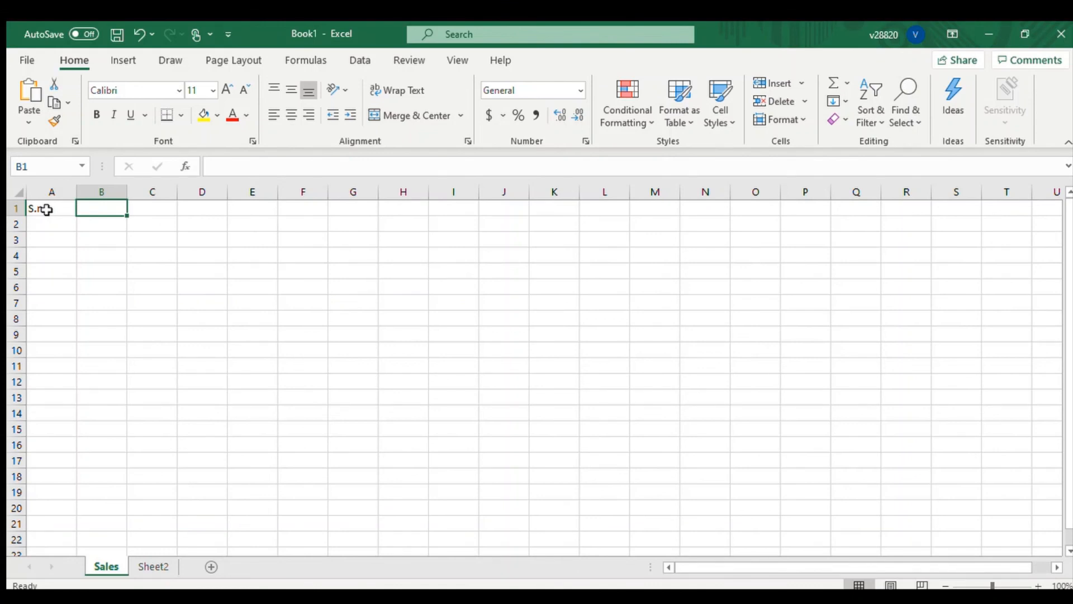
click(47, 210)
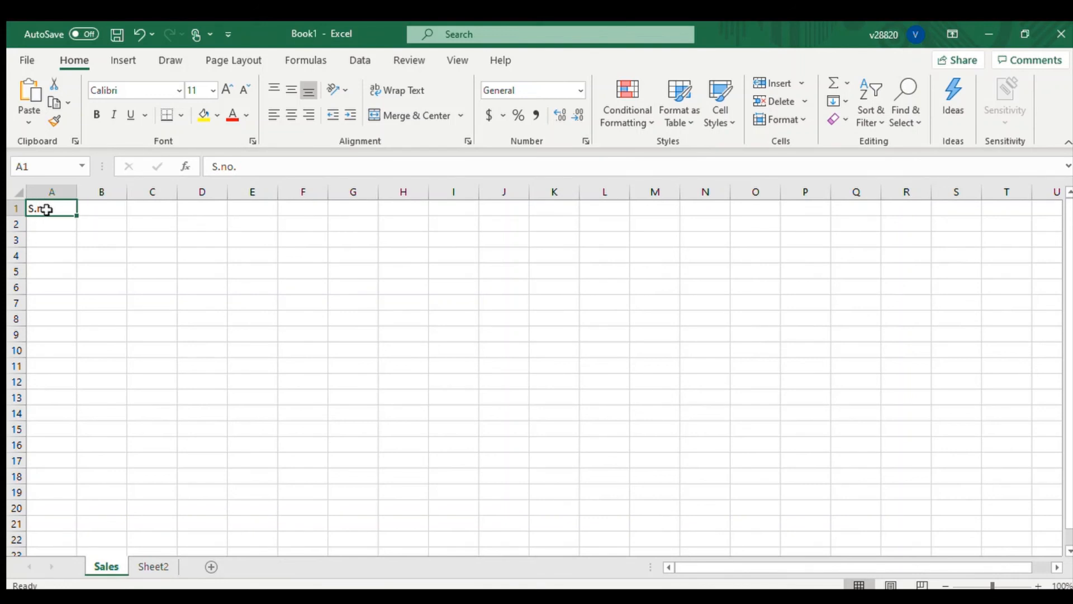
Enter the column headers "Month" in cell B1 and "Sales" in cell C1
key(Tab)
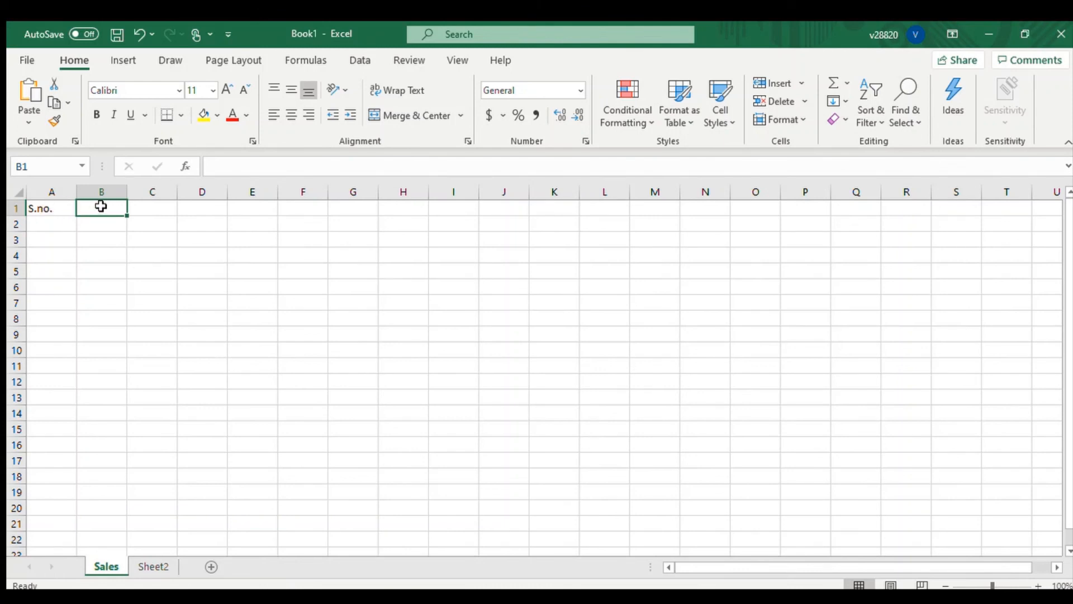
text(Month)
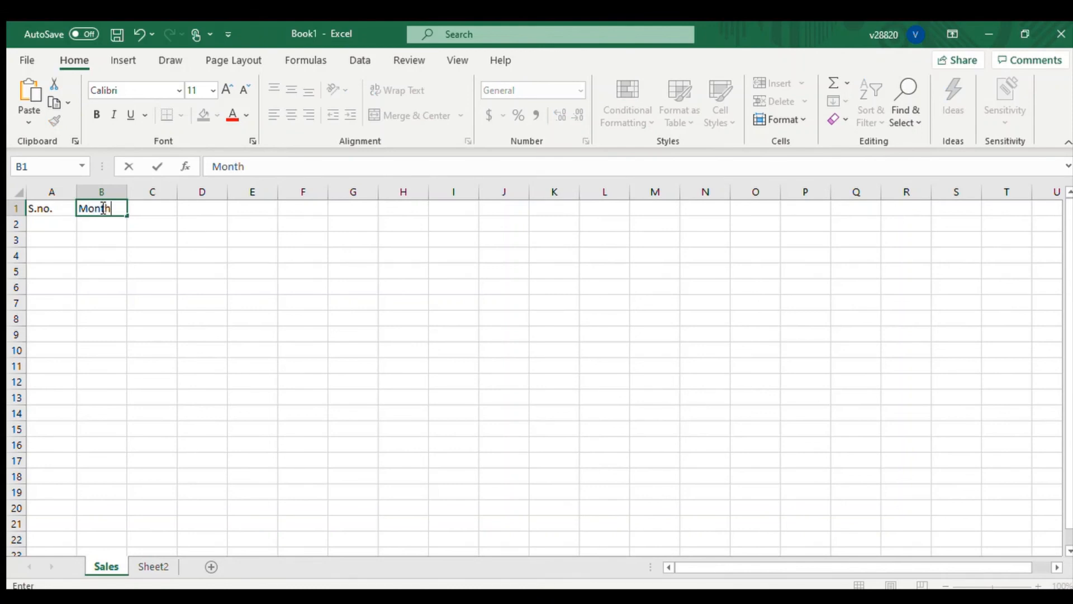
key(Tab)
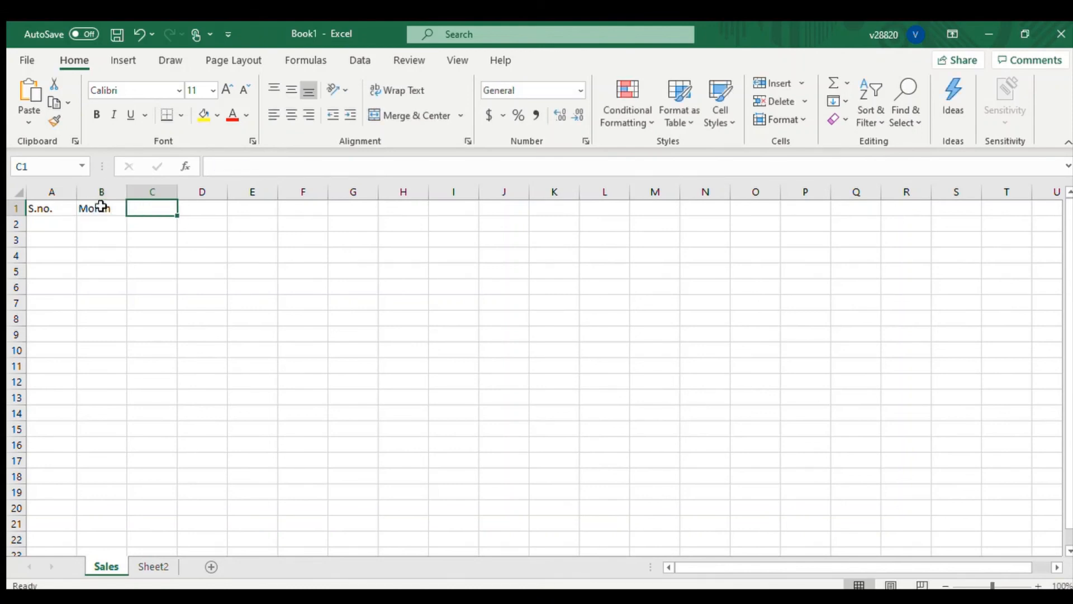
text(S)
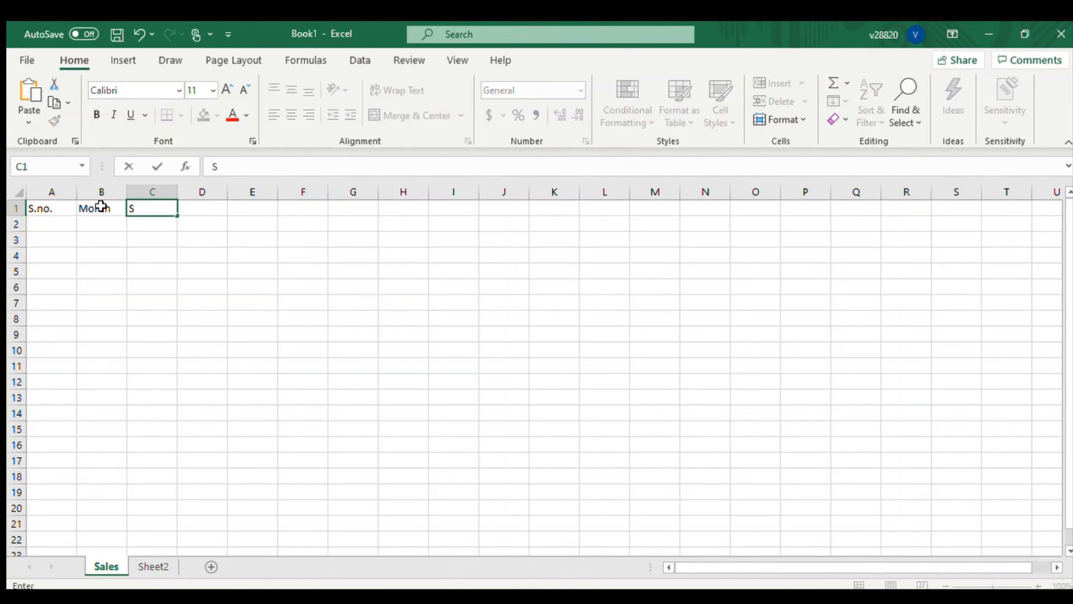
text(ales)
key(Return)
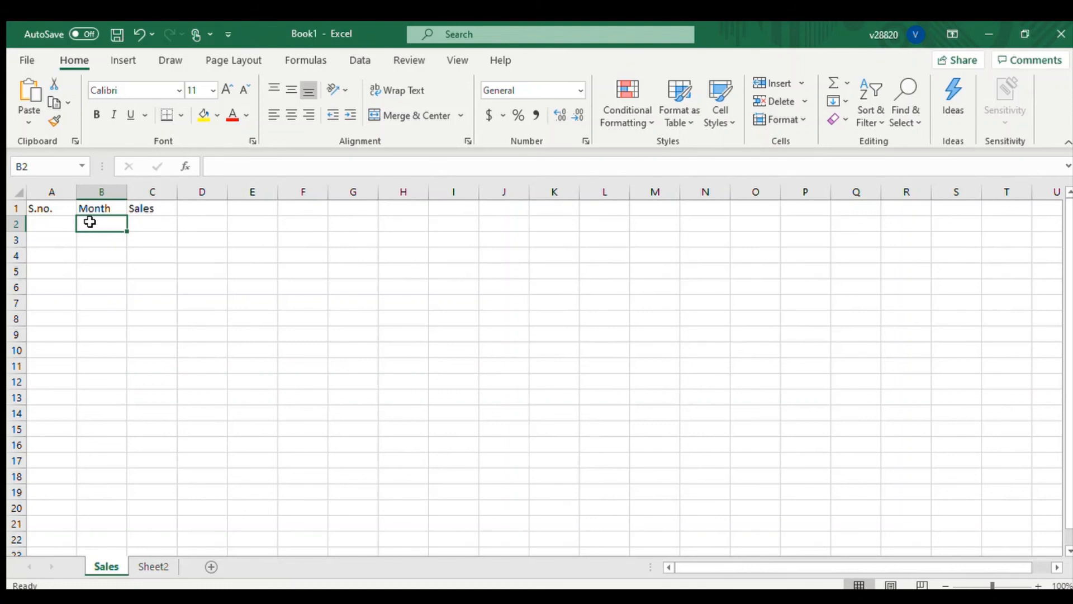
Enter the first two serial numbers, 1 in cell A2 and 2 in cell A3
click(63, 222)
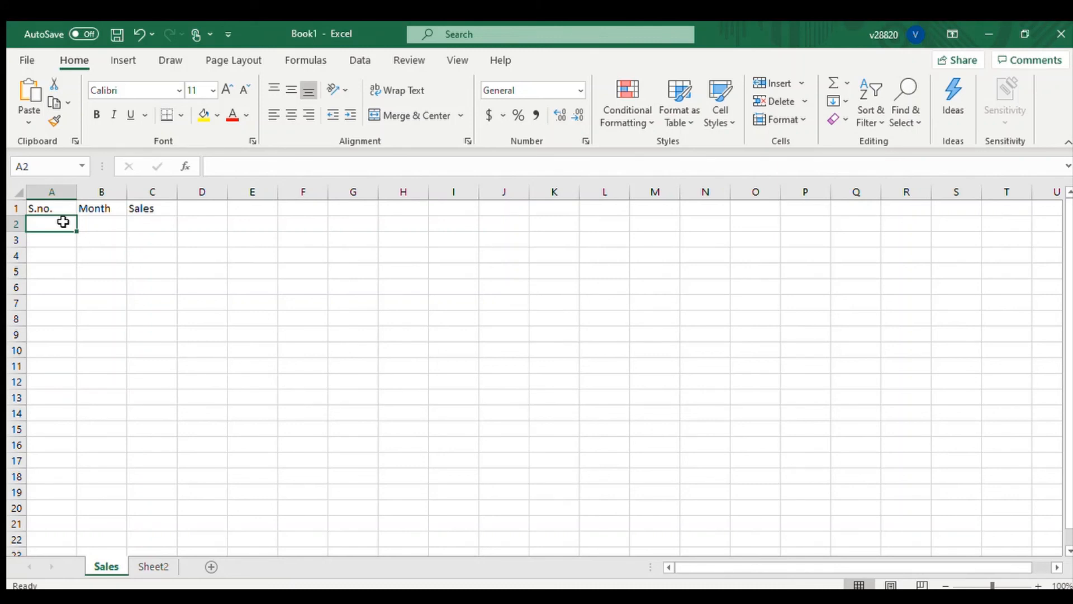
text(1)
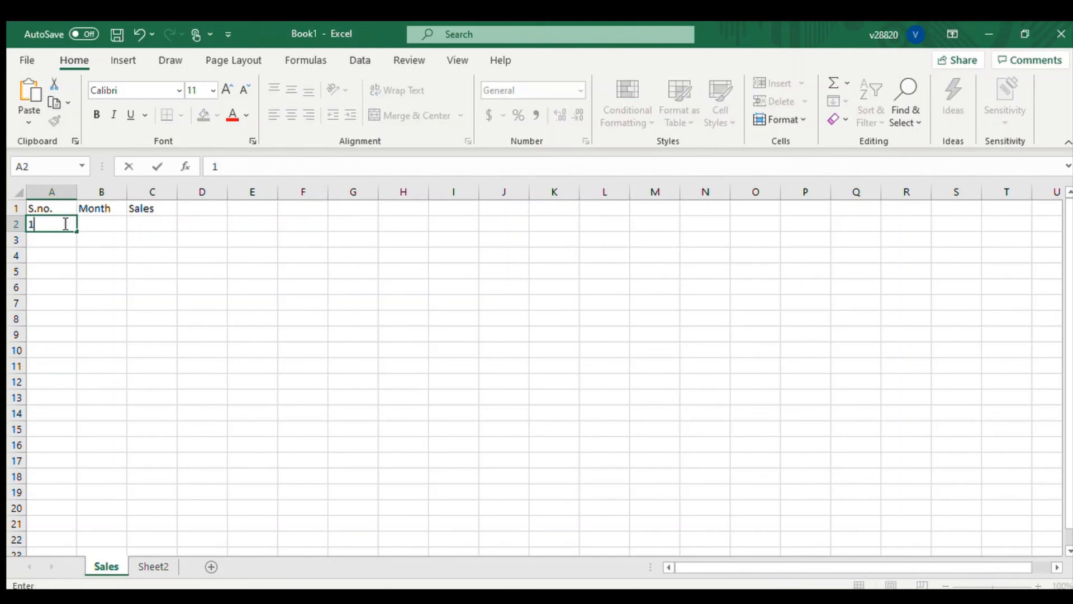
key(Return)
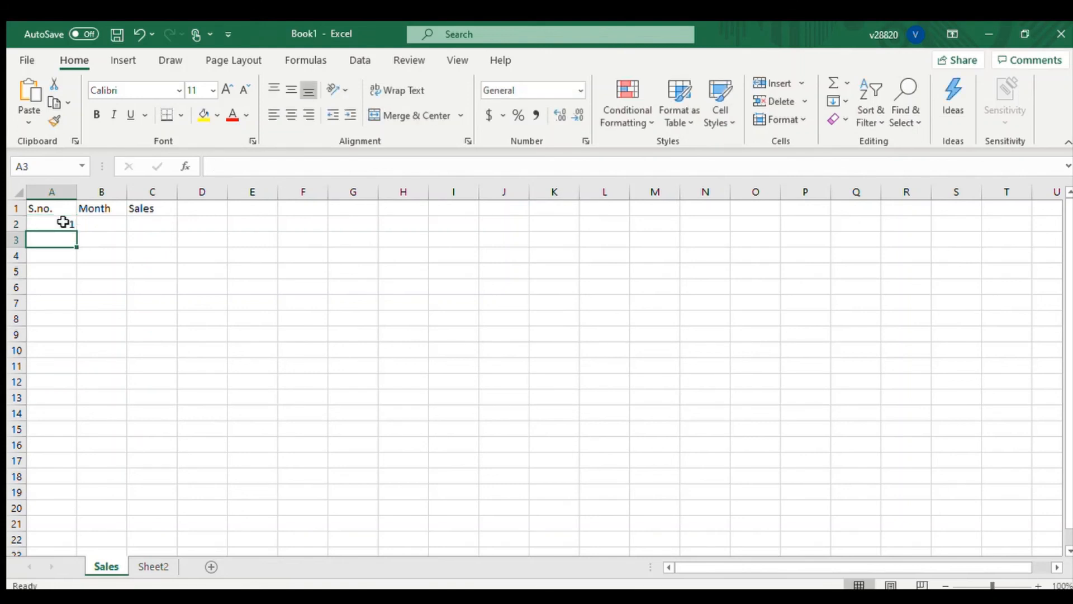
text(2)
key(Return)
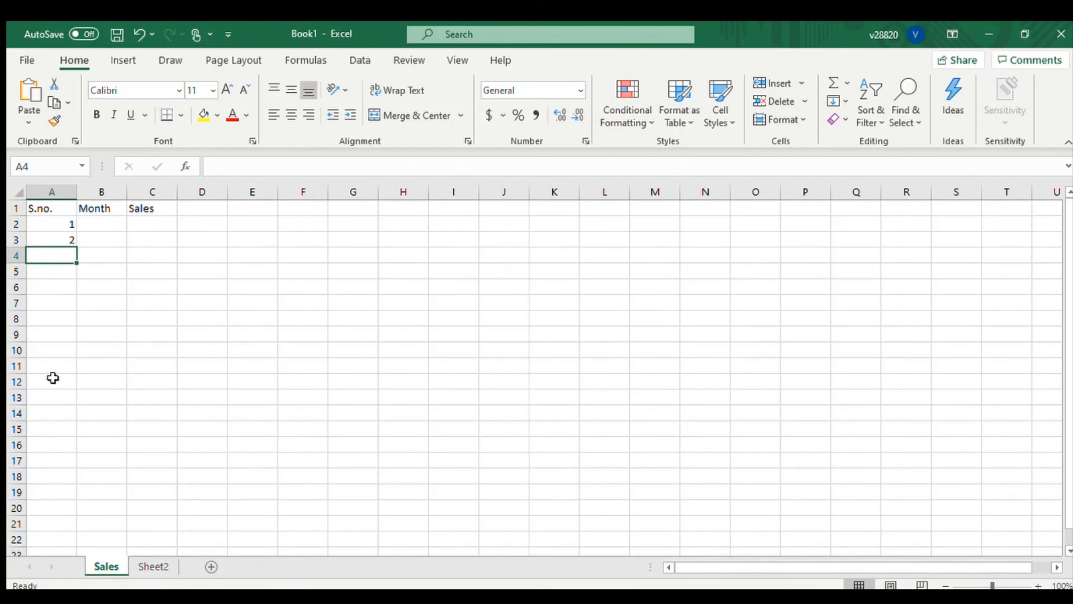
Extend the serial-number series from A2:A3 down to A12 and clear the filled cells A4:A12
click(57, 229)
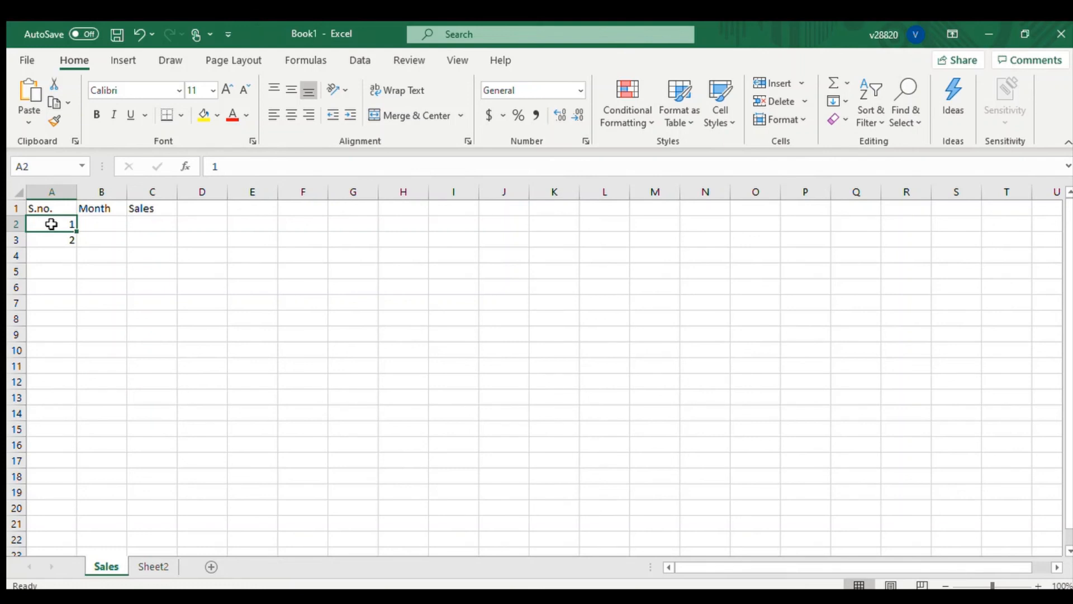
drag(58, 230, 58, 235)
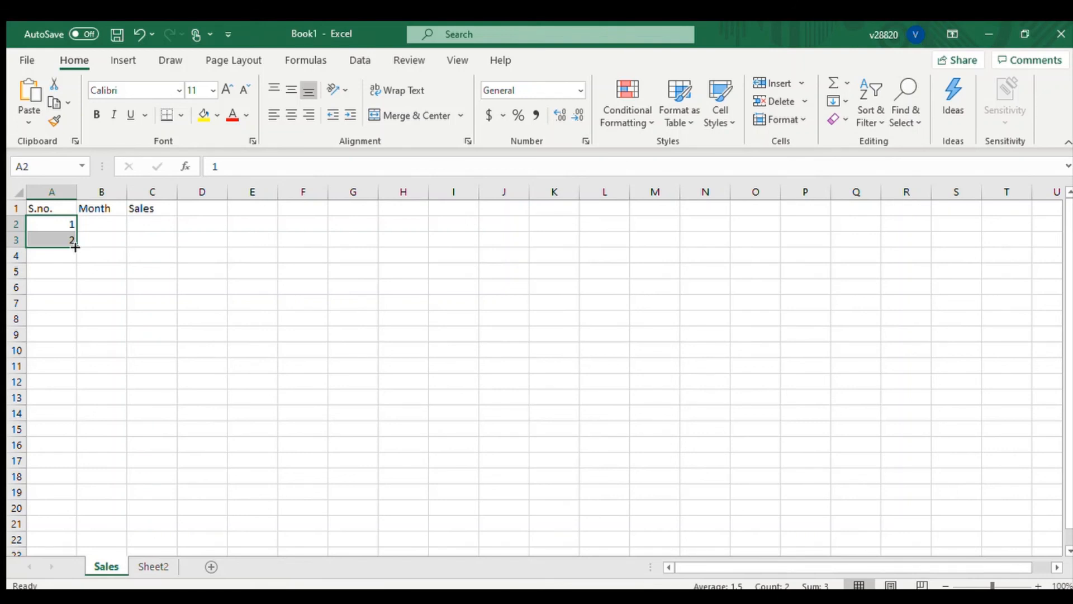
drag(75, 247, 63, 383)
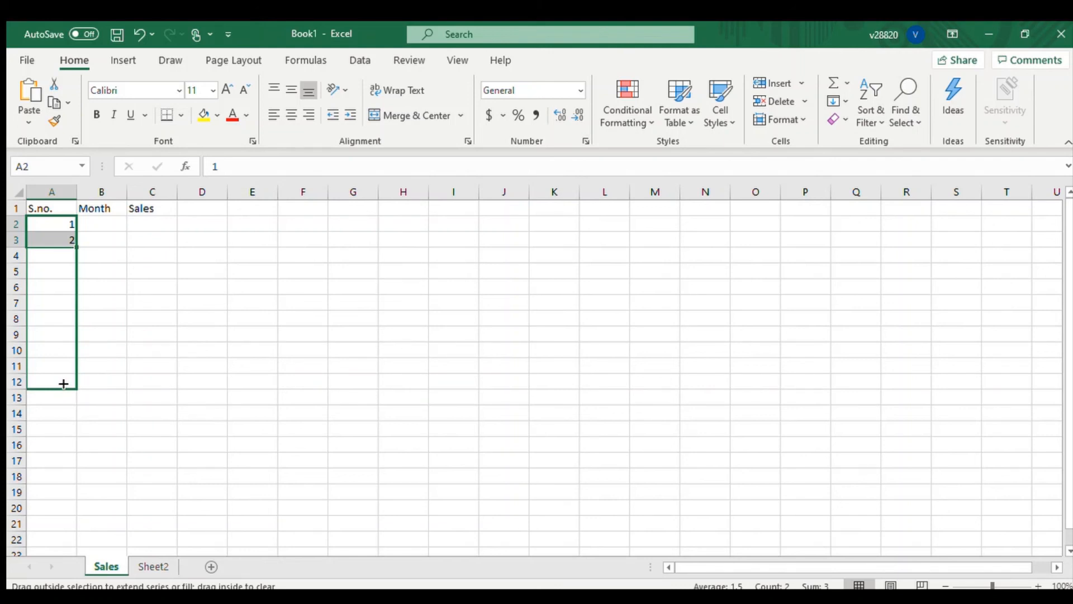
drag(64, 383, 63, 383)
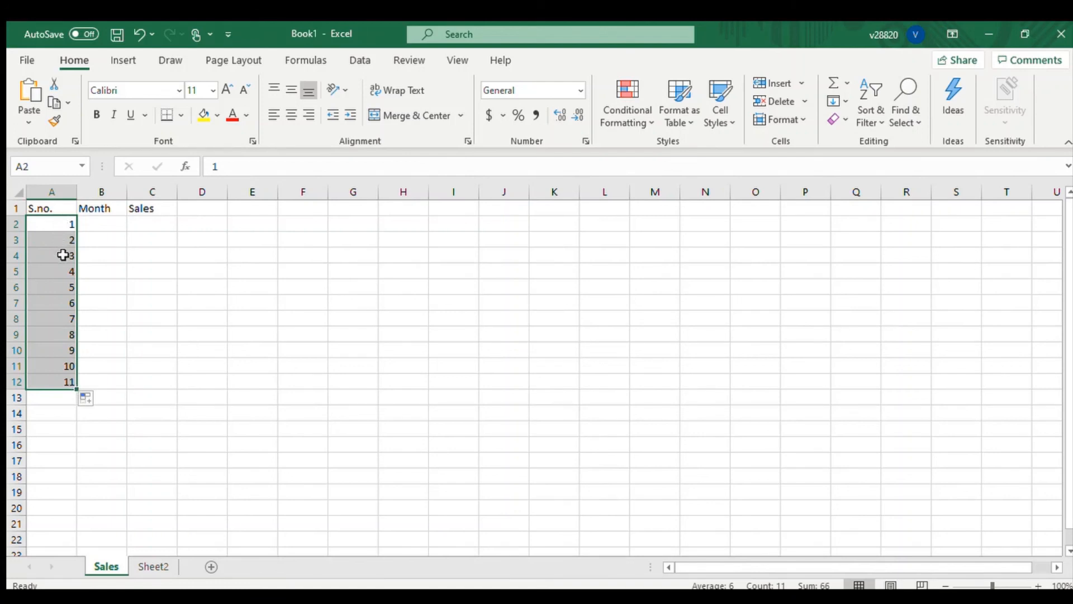
drag(63, 255, 53, 374)
key(Delete)
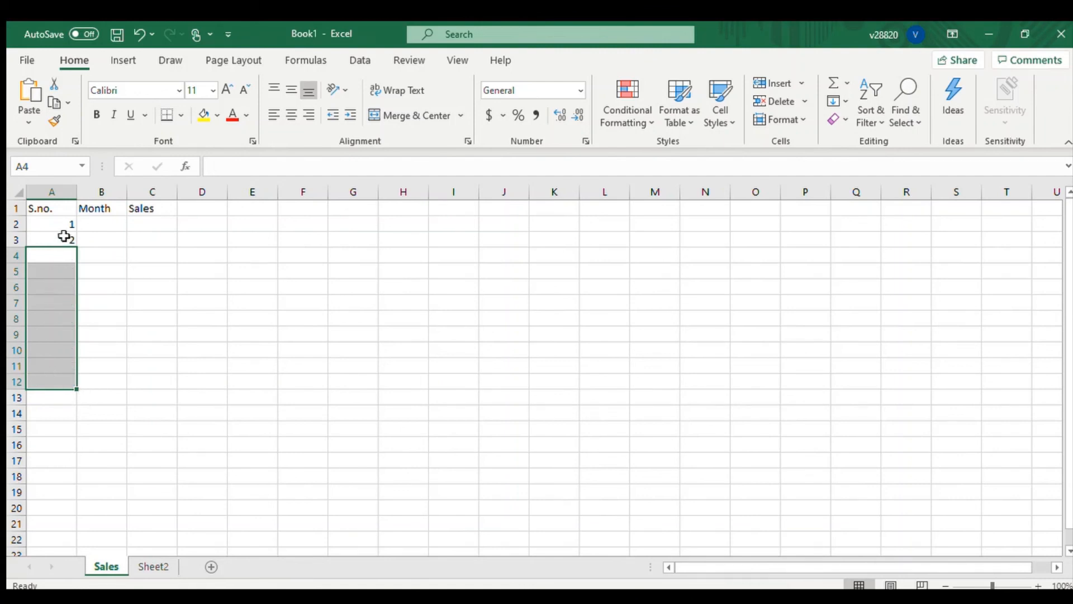
Fill the serial-number series from A2:A3 down to cell A13
drag(61, 223, 66, 398)
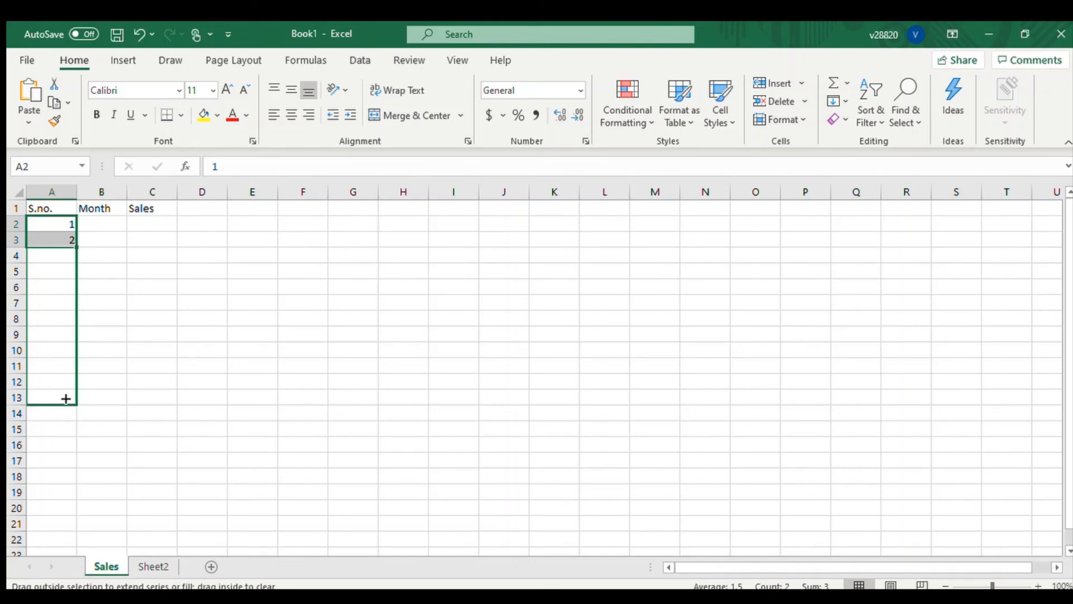
drag(65, 398, 64, 398)
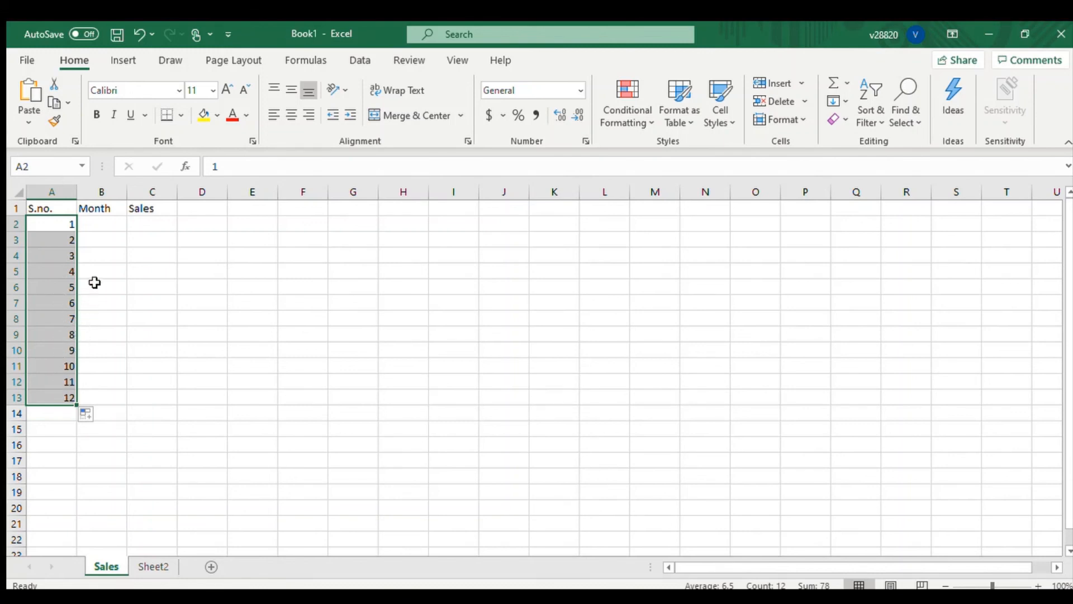
Enter the months "January" in cell B2 and "February" in cell B3
click(104, 219)
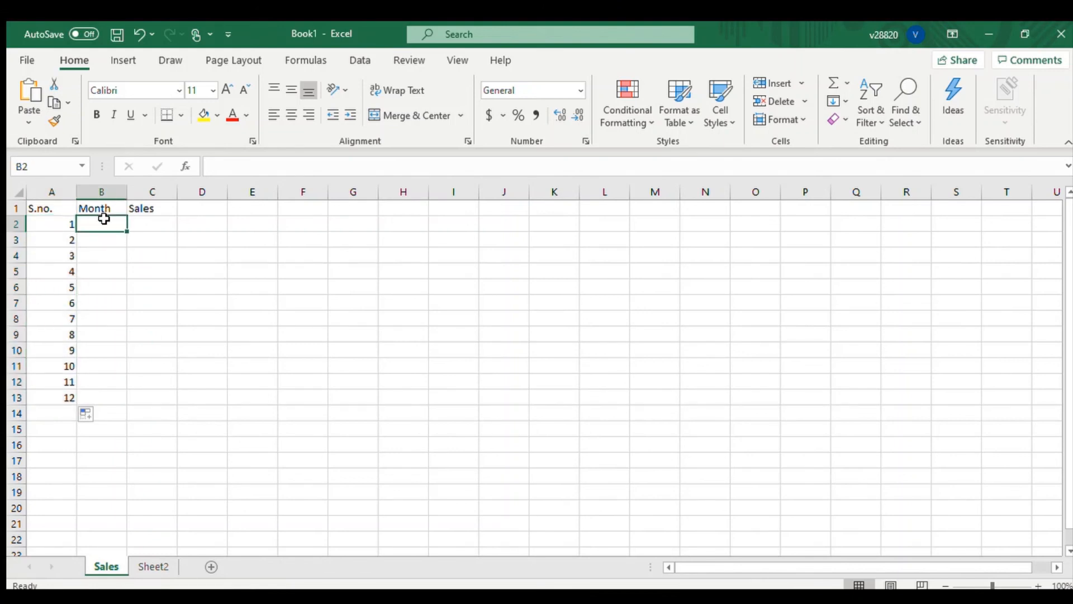
text(Ja)
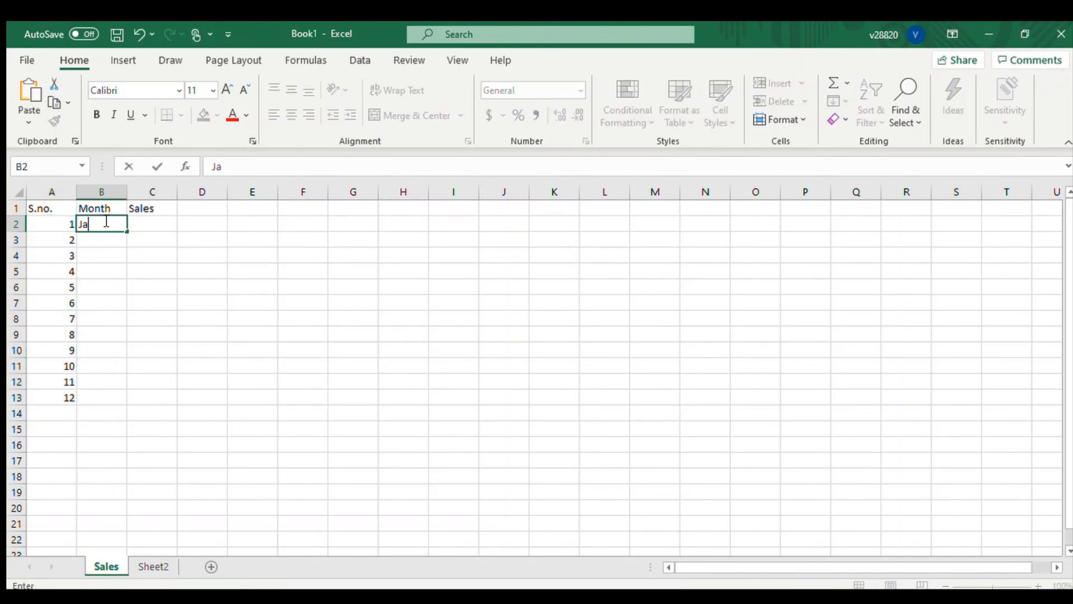
text(nuary)
key(Return)
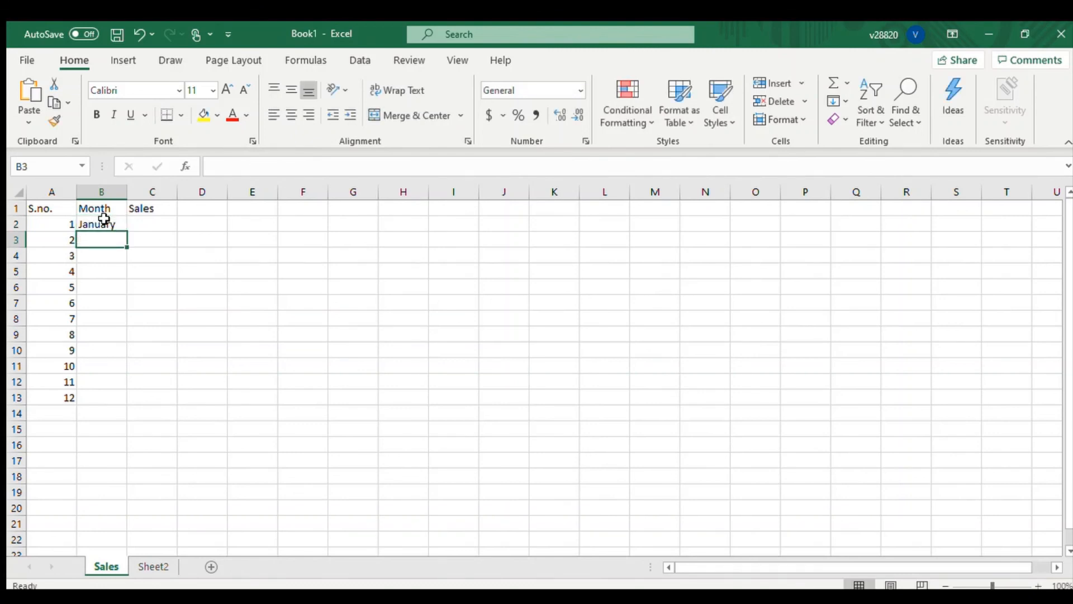
text(F)
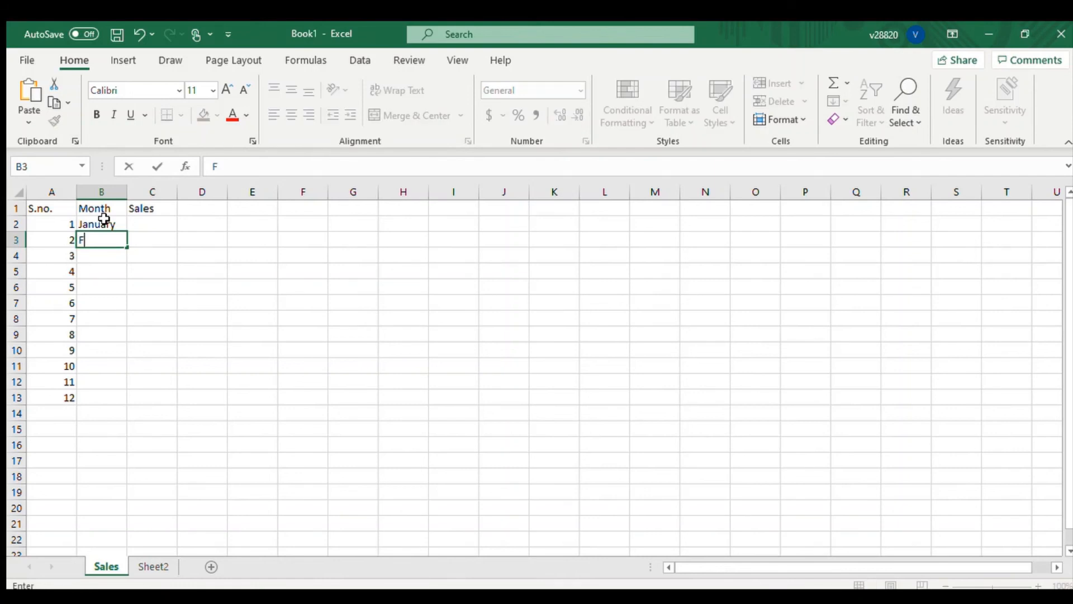
text(ebrar)
key(BackSpace)
key(BackSpace)
key(BackSpace)
key(BackSpace)
key(BackSpace)
key(BackSpace)
text(February)
key(Return)
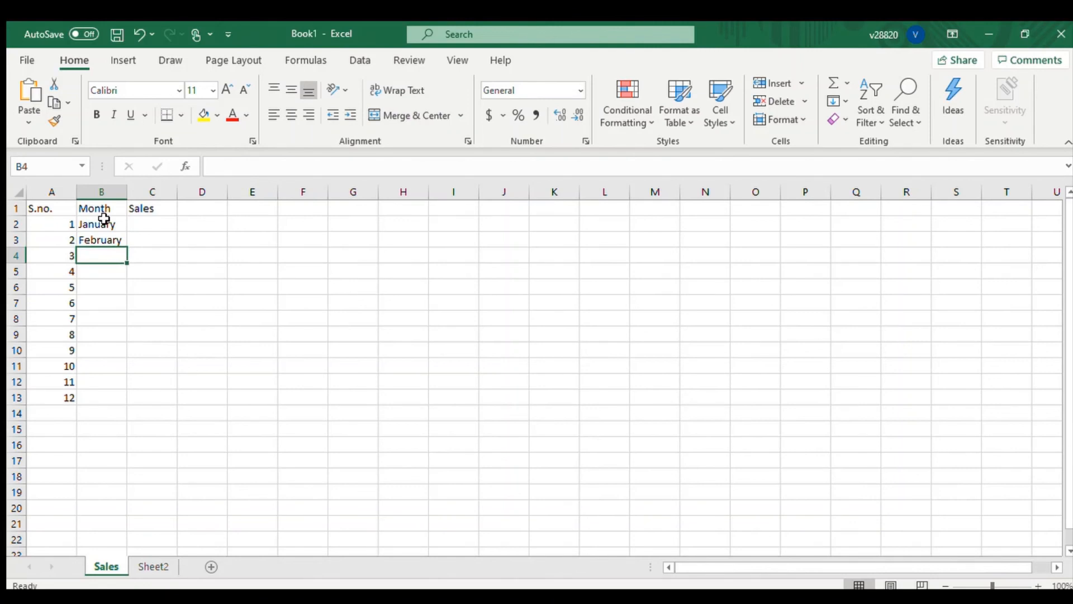
Fill the month series from B2:B3 down to December in cell B13
drag(105, 222, 105, 237)
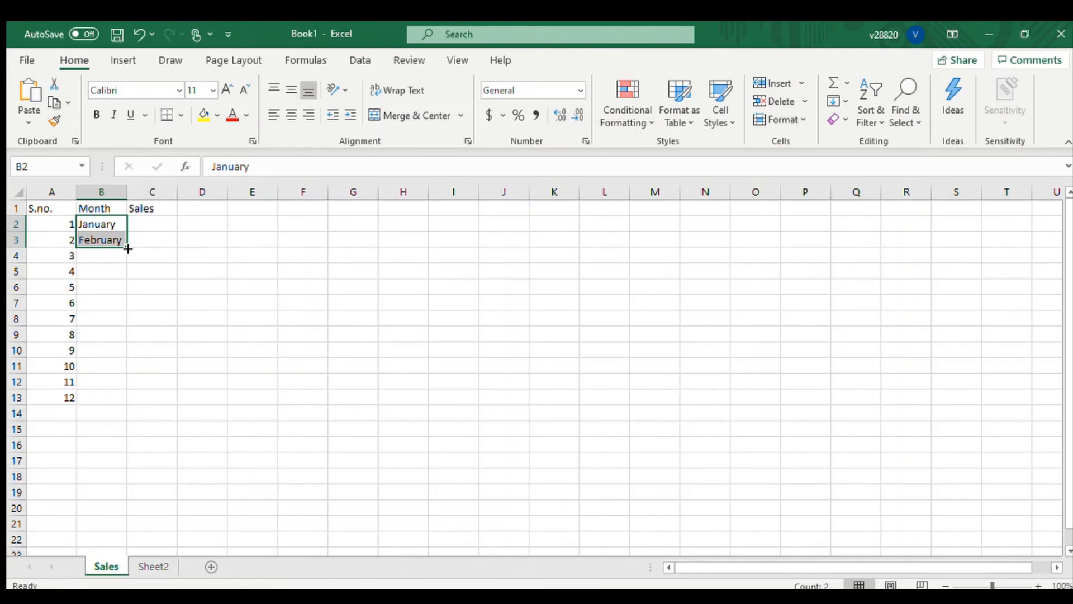
drag(128, 249, 126, 317)
drag(123, 335, 116, 399)
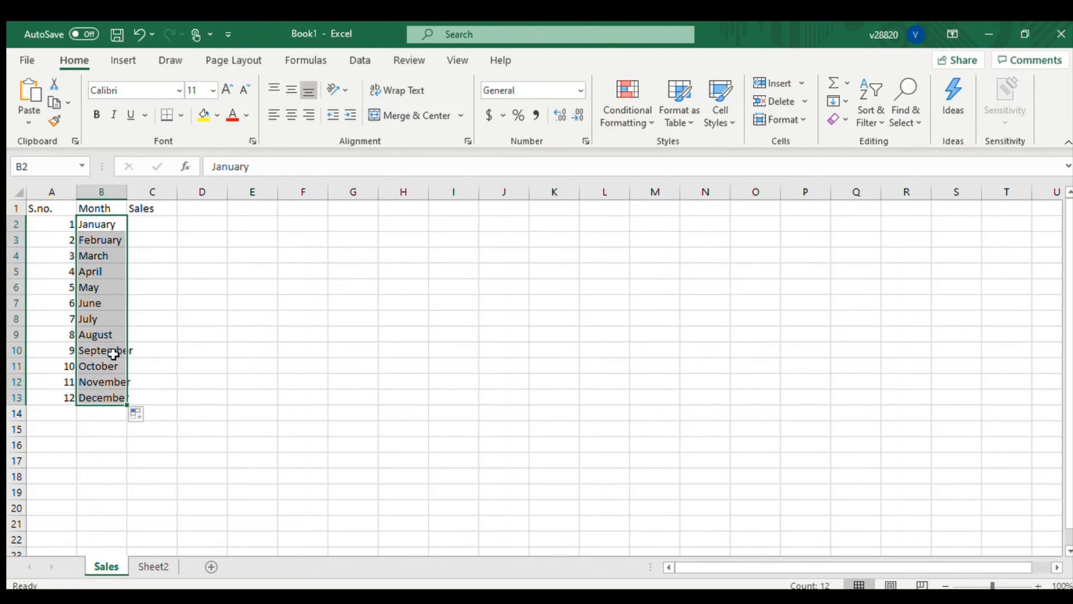
Enter the January to June sales in C2:C7 as 25, 50, 46, 76, 80 and 94
click(160, 224)
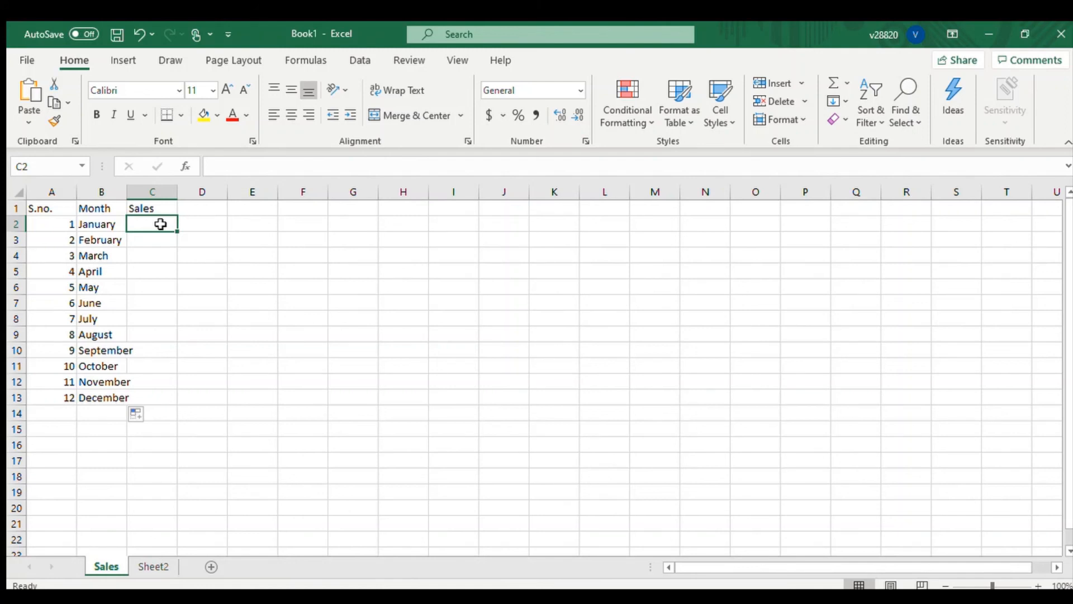
text(25)
key(Return)
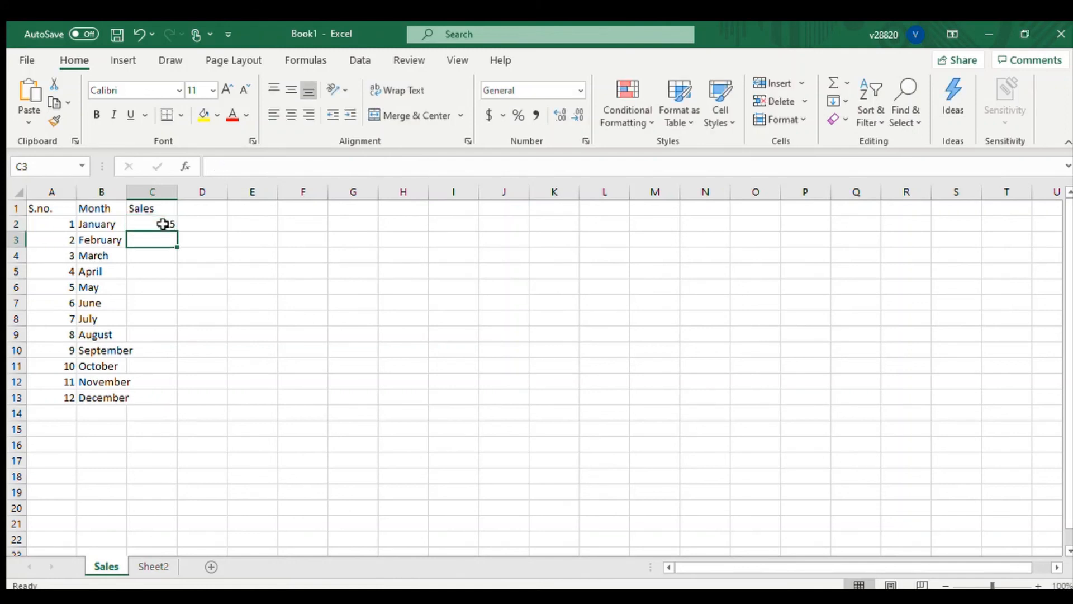
text(50)
key(Return)
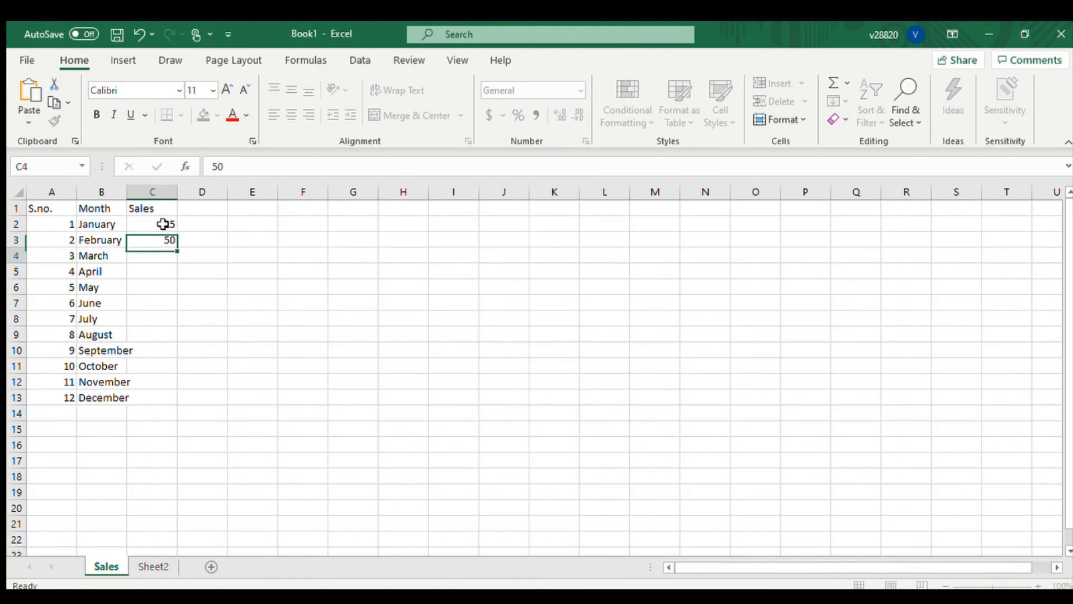
text(46)
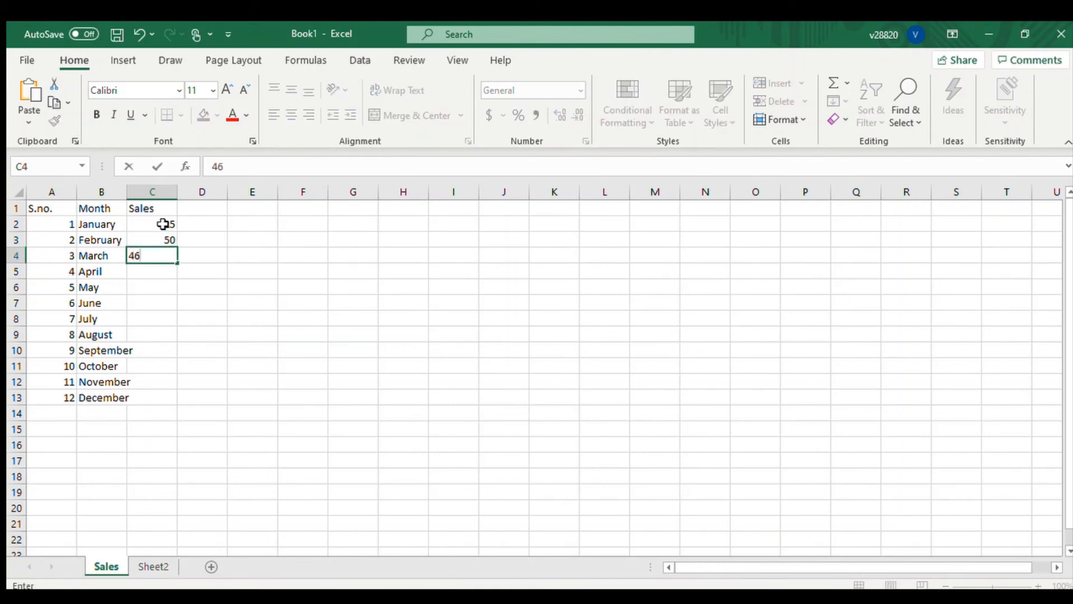
key(Return)
text(76)
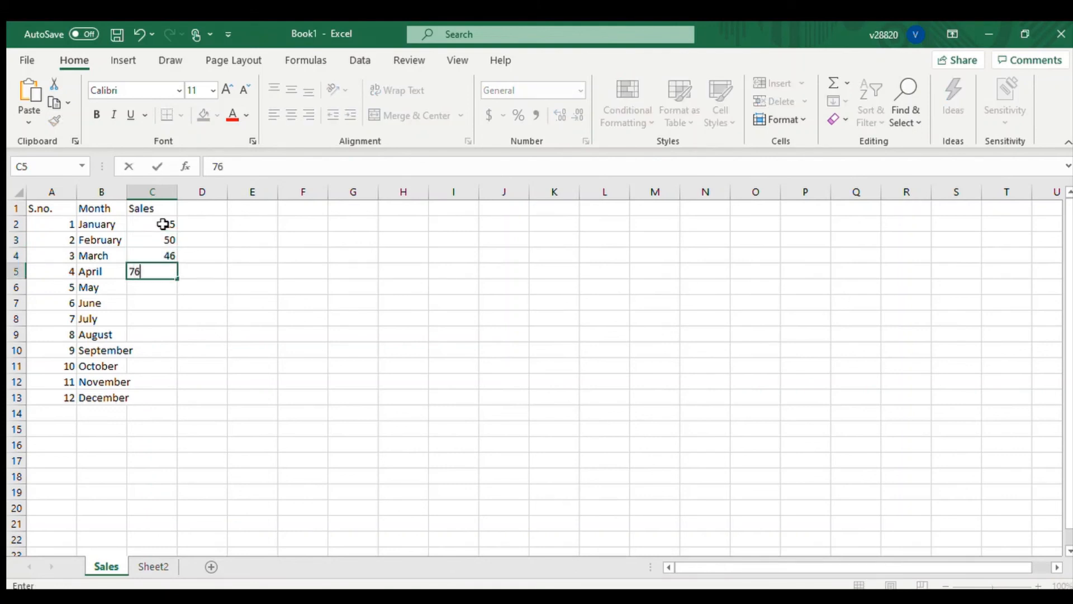
key(Return)
text(80)
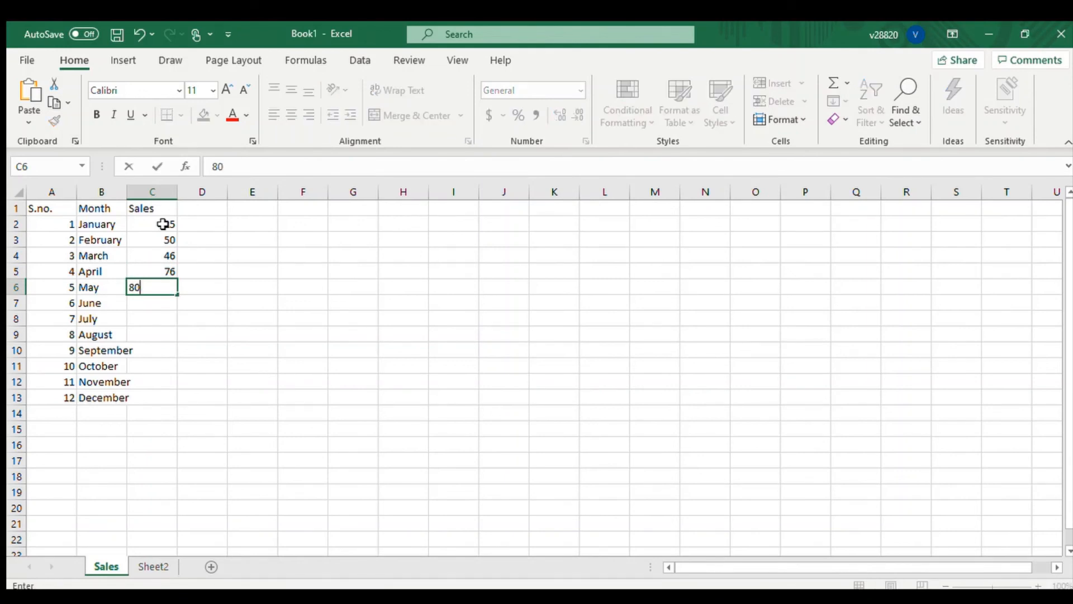
key(Return)
text(94)
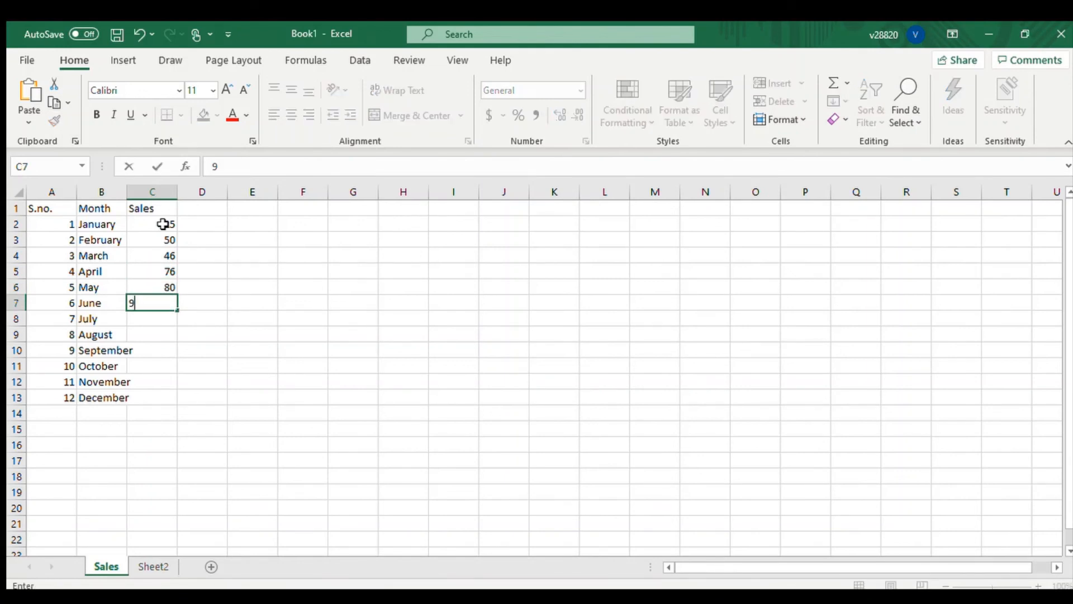
key(Return)
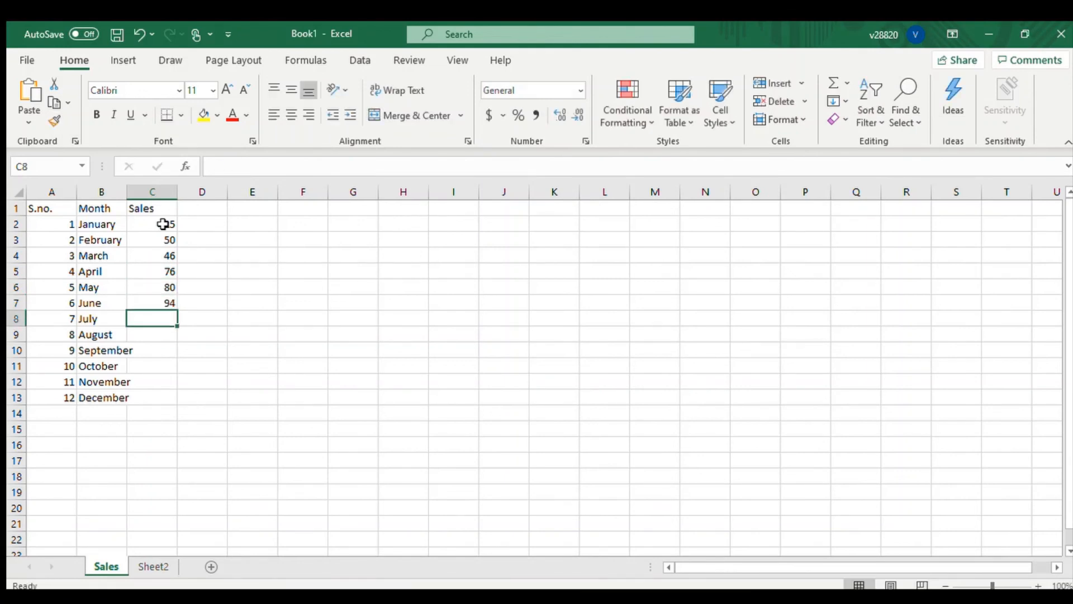
Enter the July to December sales in C8:C13 as 56, 88, 74, 88, 90 and 91
text(56)
key(Return)
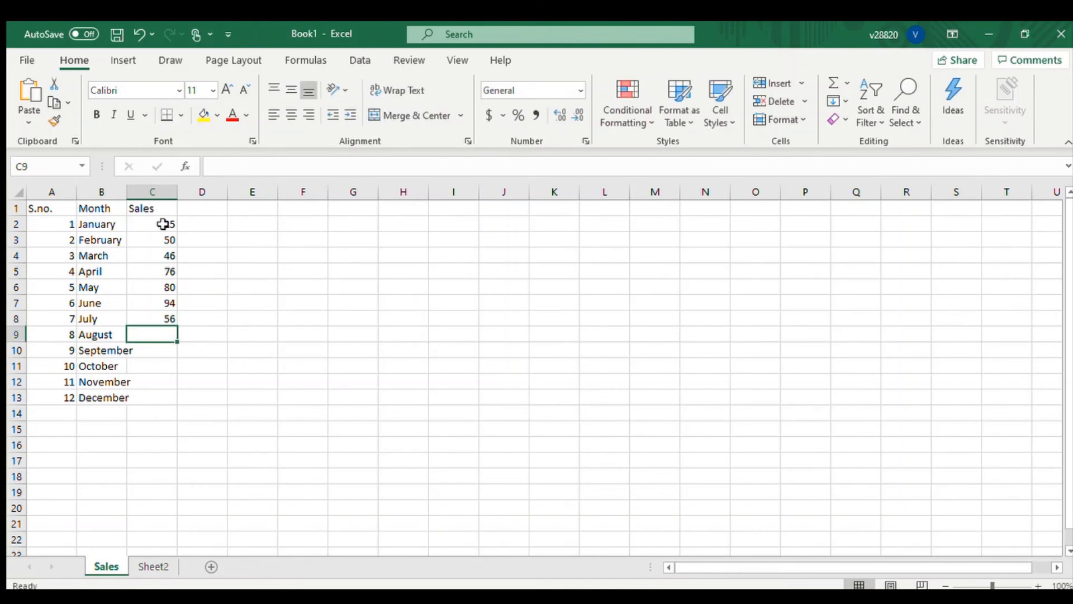
text(88)
key(Return)
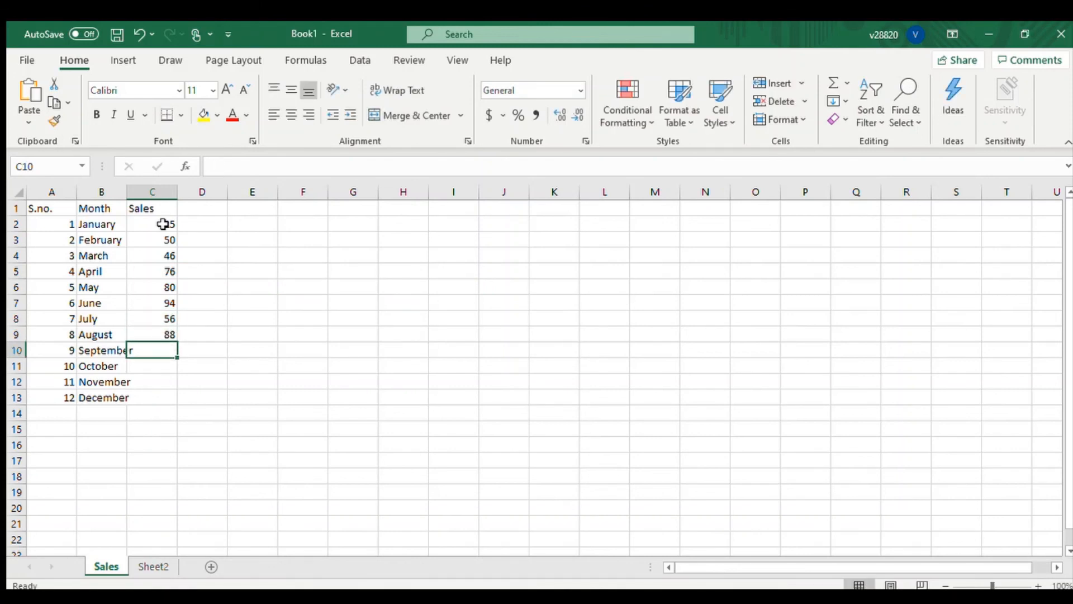
text(74)
key(Return)
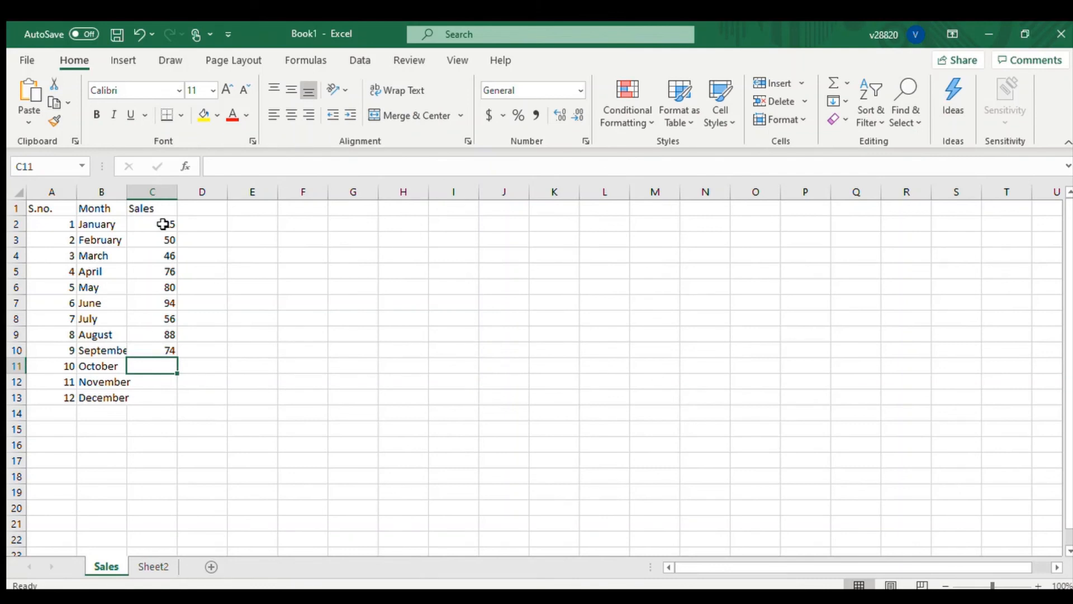
text(88)
key(Return)
text(90)
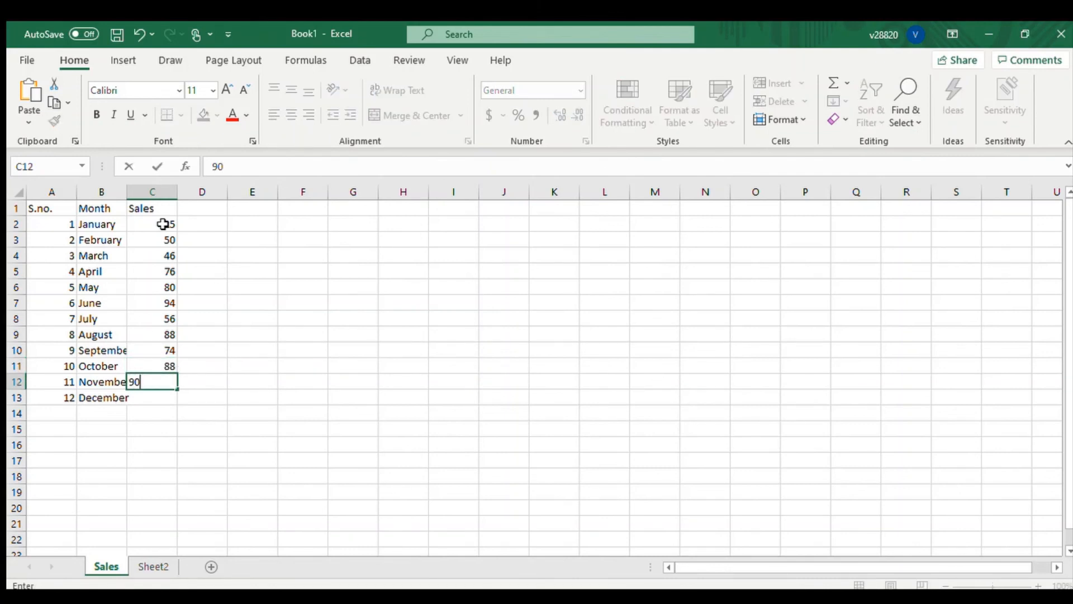
key(Return)
text(91)
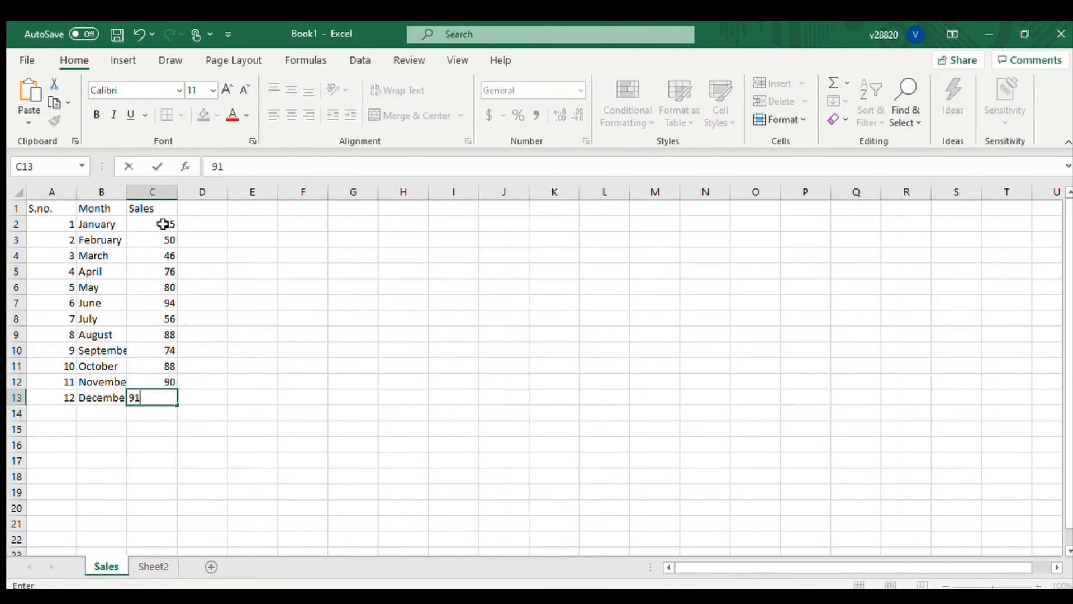
key(Return)
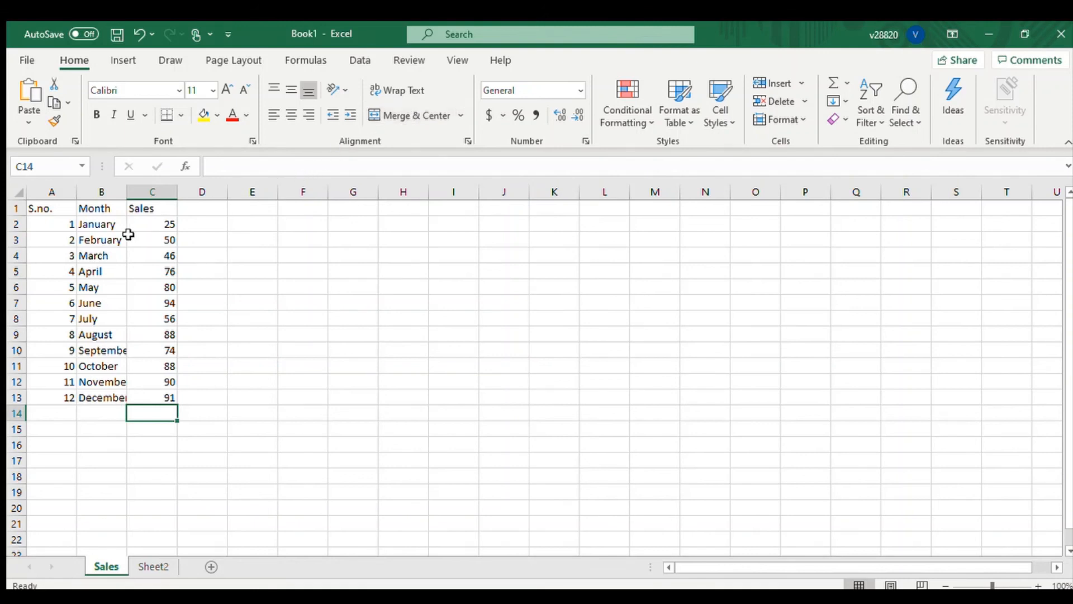
Make the header cells A1:C1 bold
click(43, 208)
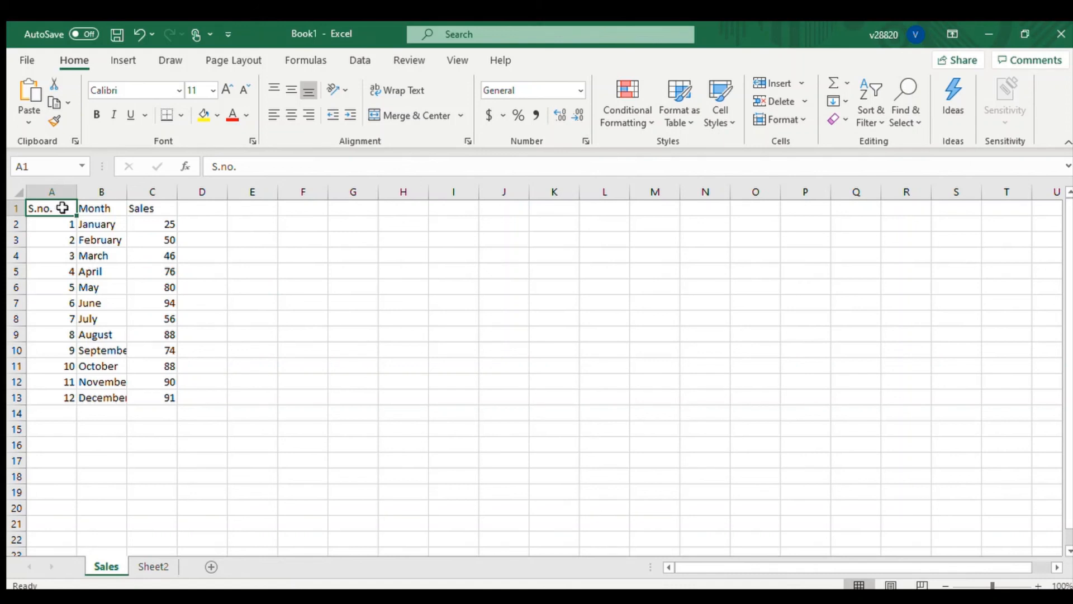
key(shift+Right)
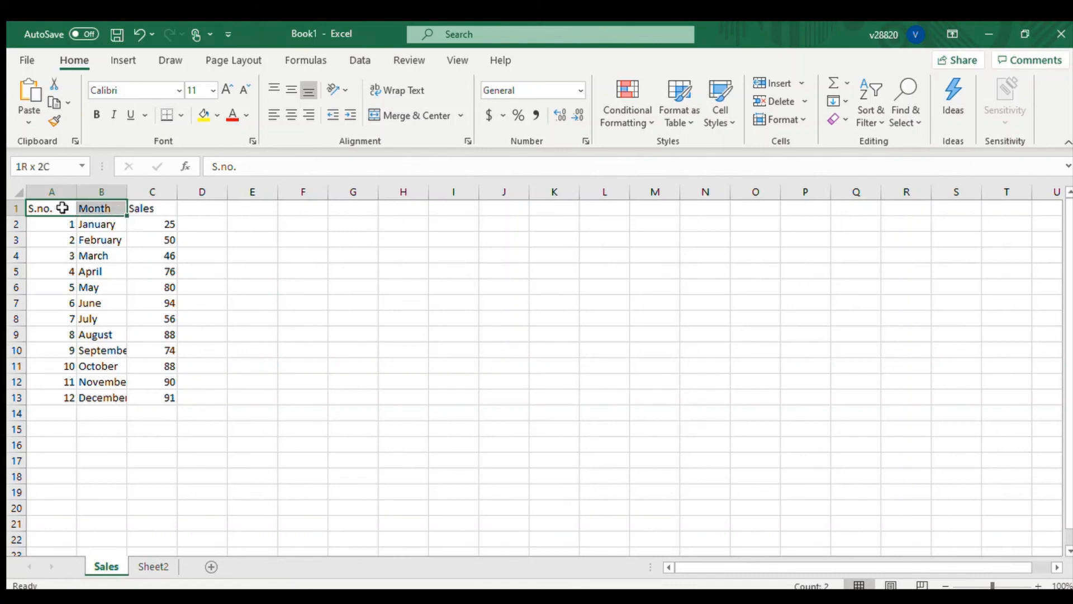
key(shift+Right)
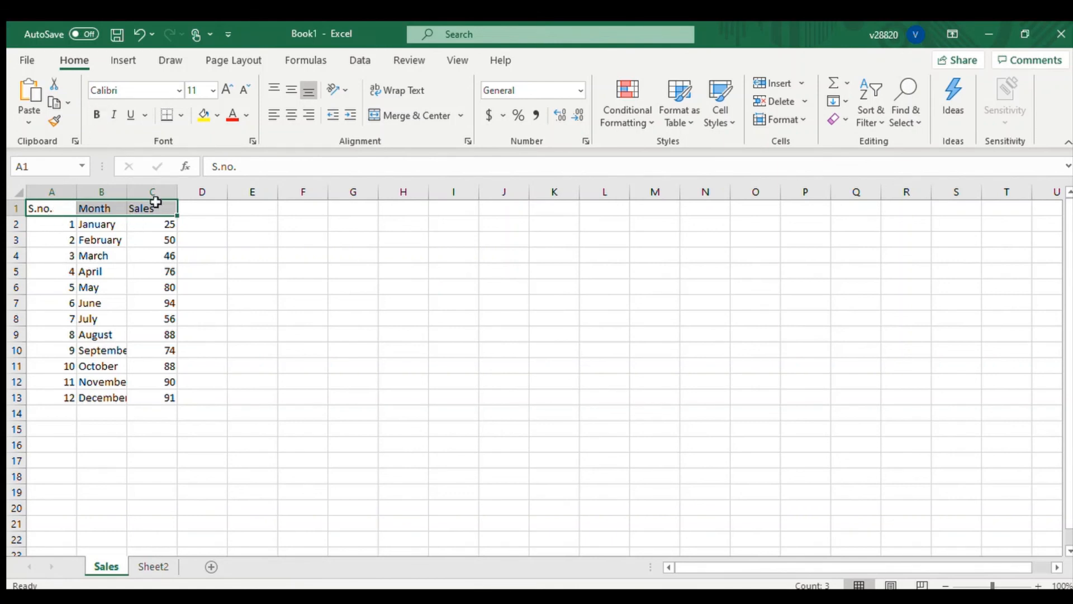
click(106, 118)
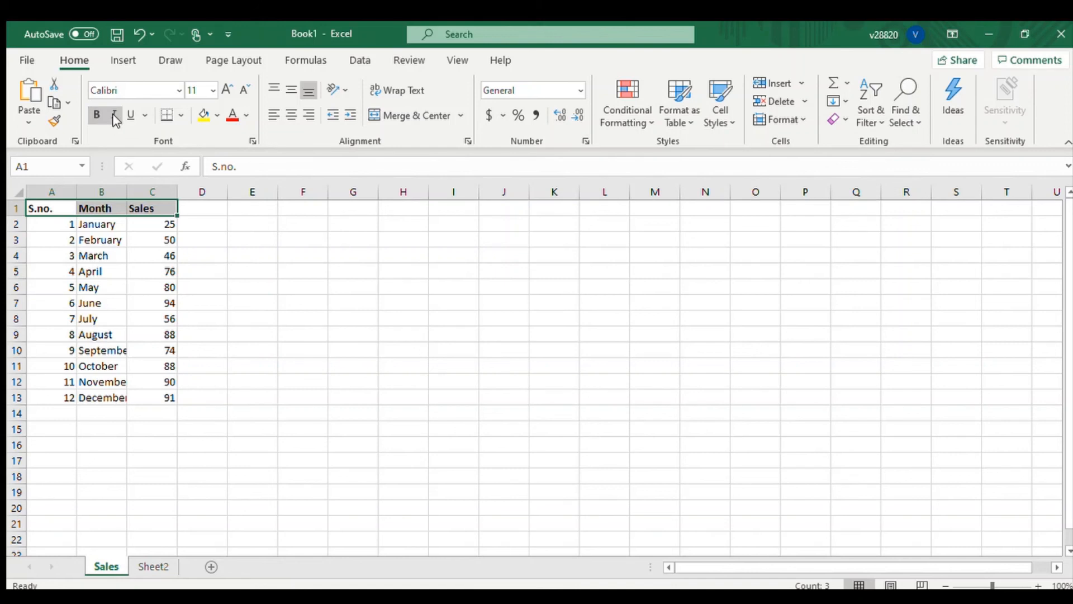
Apply italic and underline to the header cells A1:C1, and remove both again
click(115, 116)
click(132, 116)
click(130, 117)
click(114, 115)
Set the font of header cells A1:C1 to Arial and give them a light blue fill
click(177, 90)
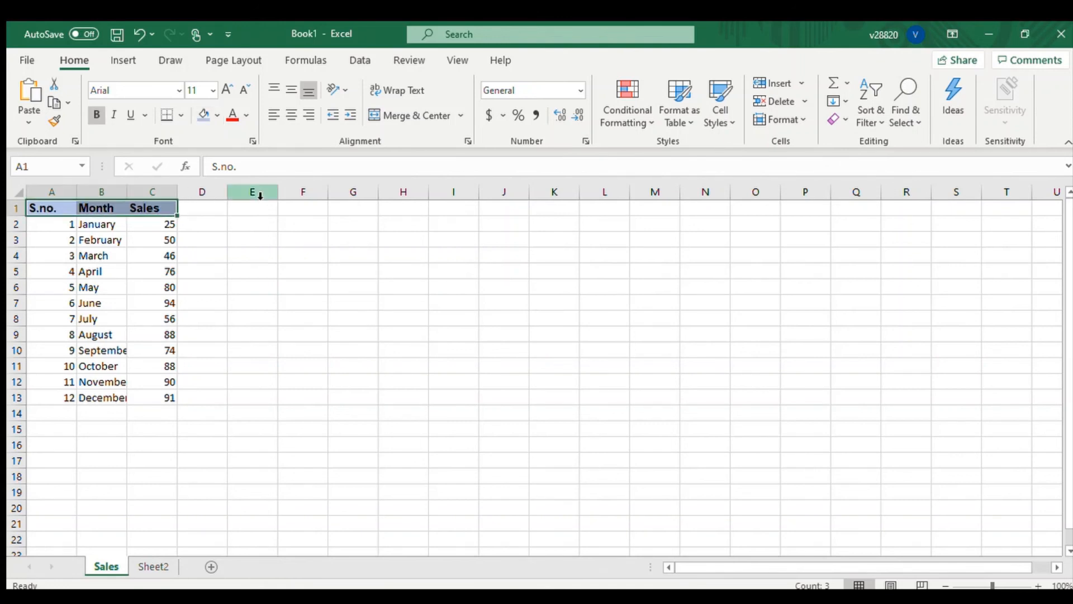
click(255, 240)
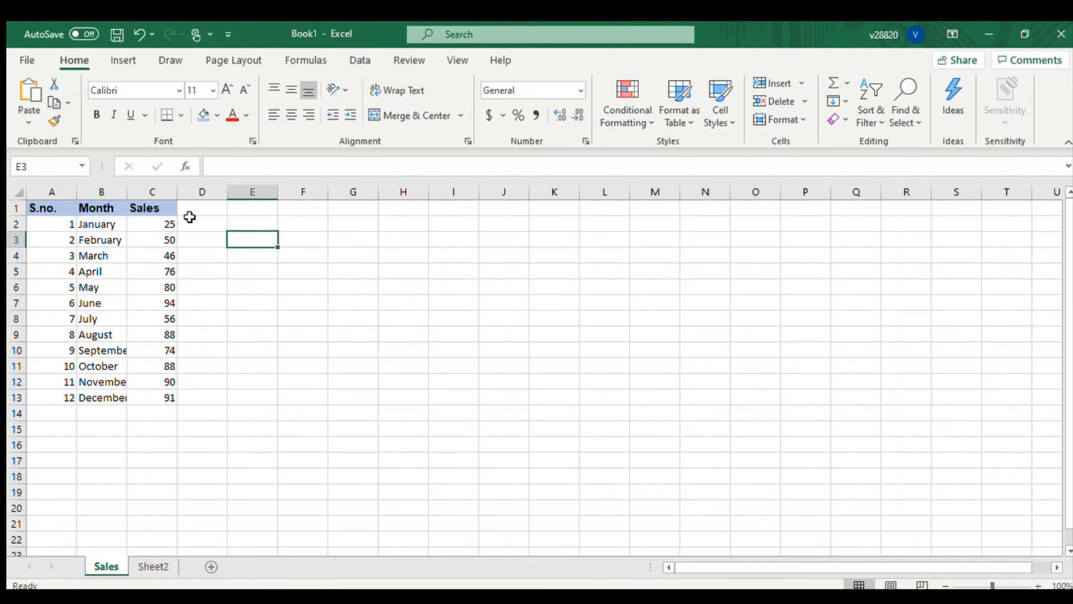
Add all borders to the sales table in A1:C13
click(60, 208)
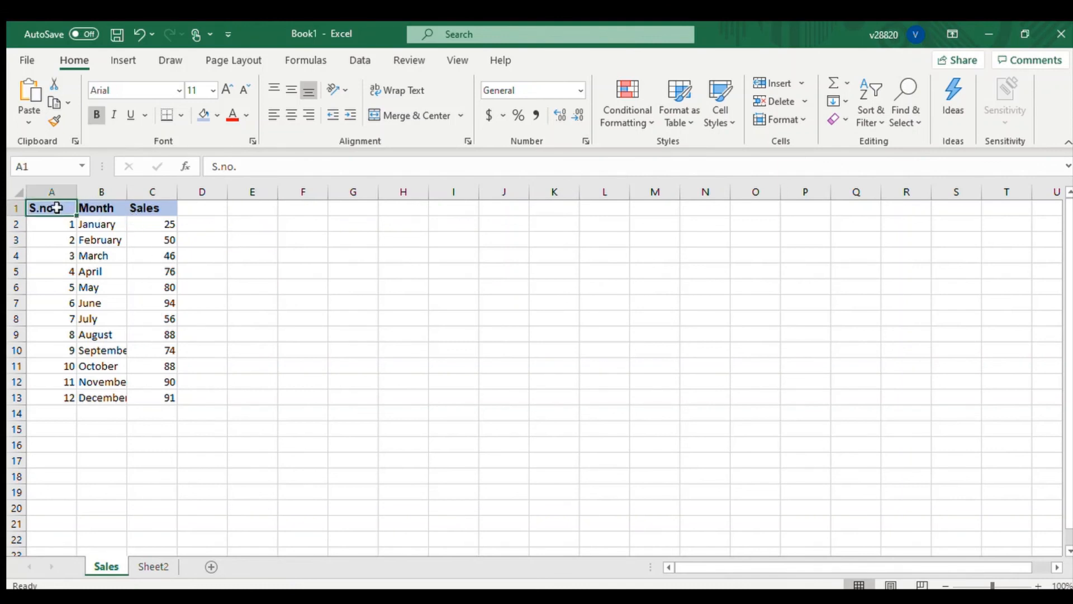
key(shift+Down)
key(shift+Down)
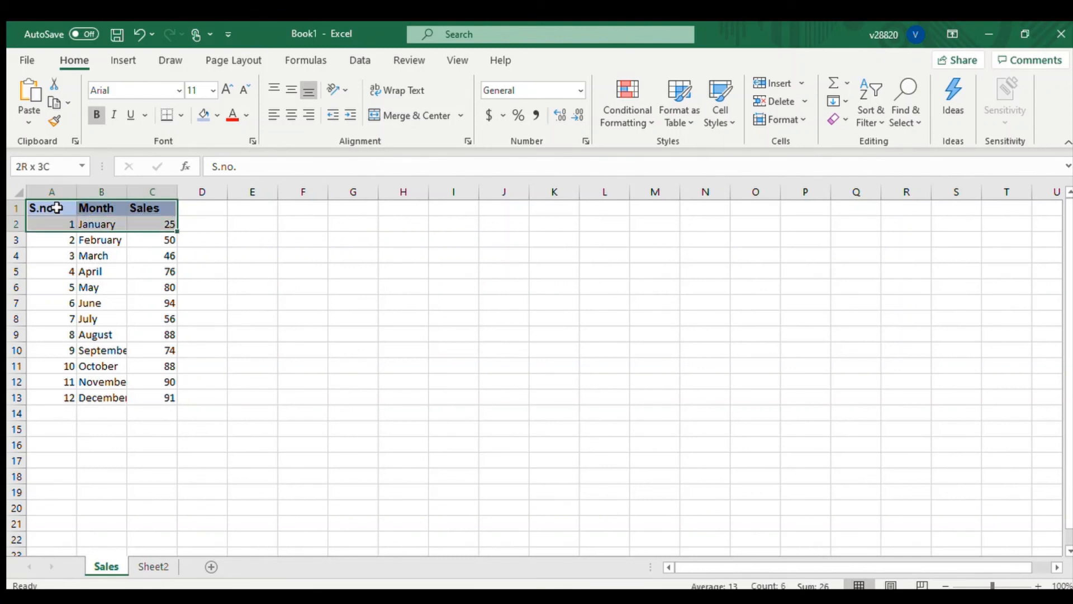
key(shift+Down)
key(shift+Down)
key(shift+Down)
key(shift+Down)
key(shift+Down)
key(shift+Down)
key(shift+Down)
key(shift+Down)
key(shift+Down)
key(shift+Down)
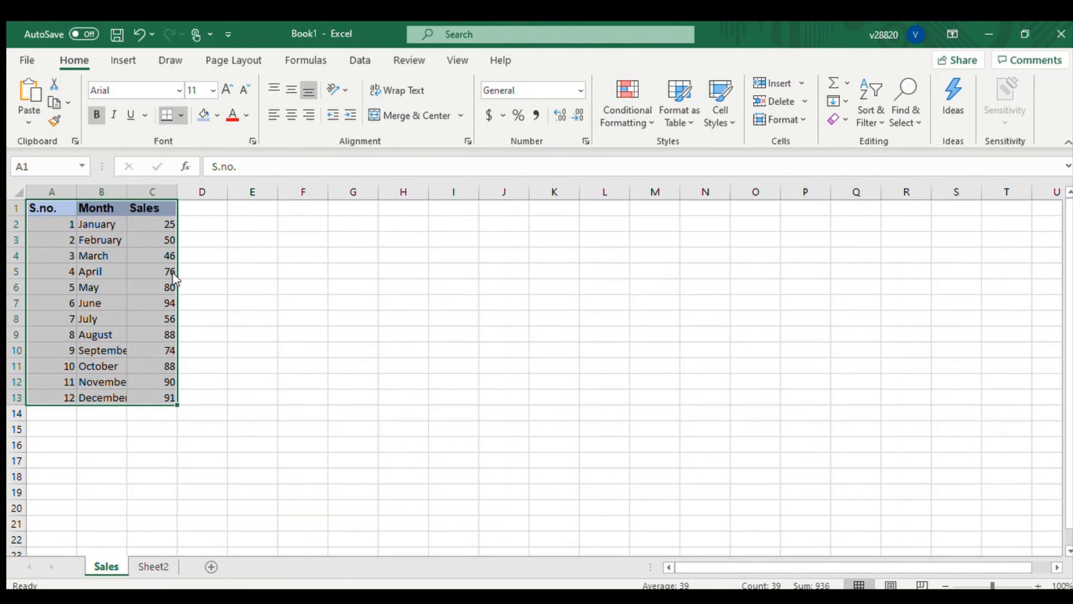
click(231, 285)
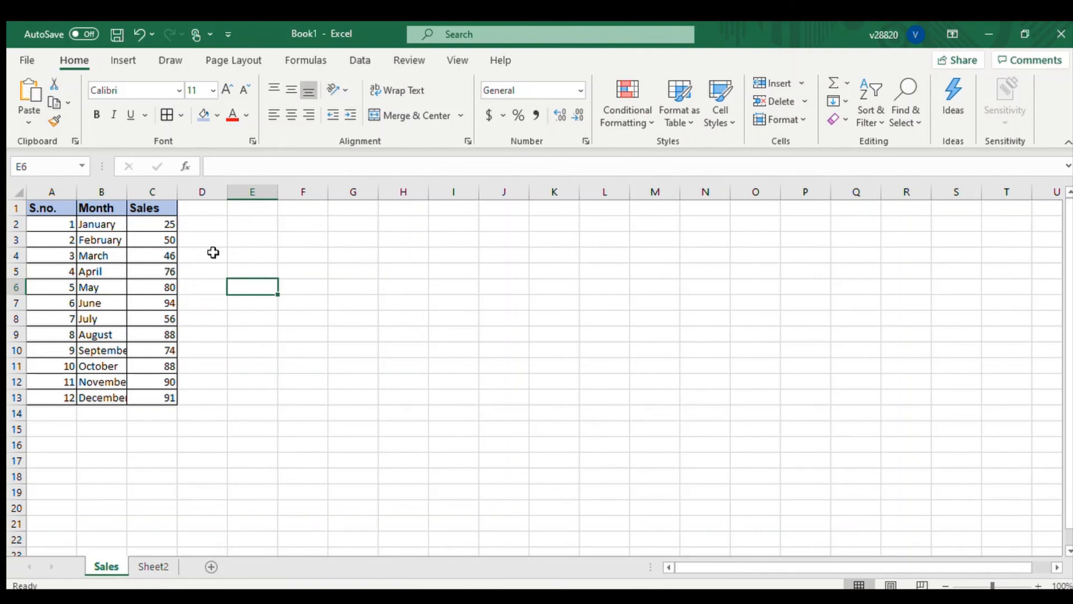
Apply the dollar accounting format to the sales values in C2:C13
click(153, 225)
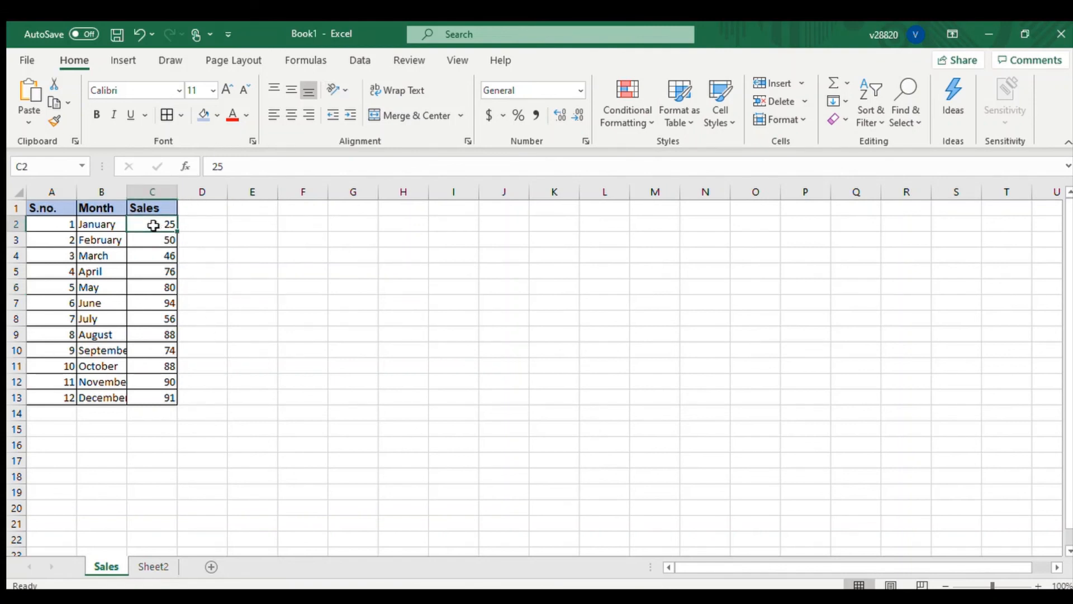
drag(153, 225, 153, 396)
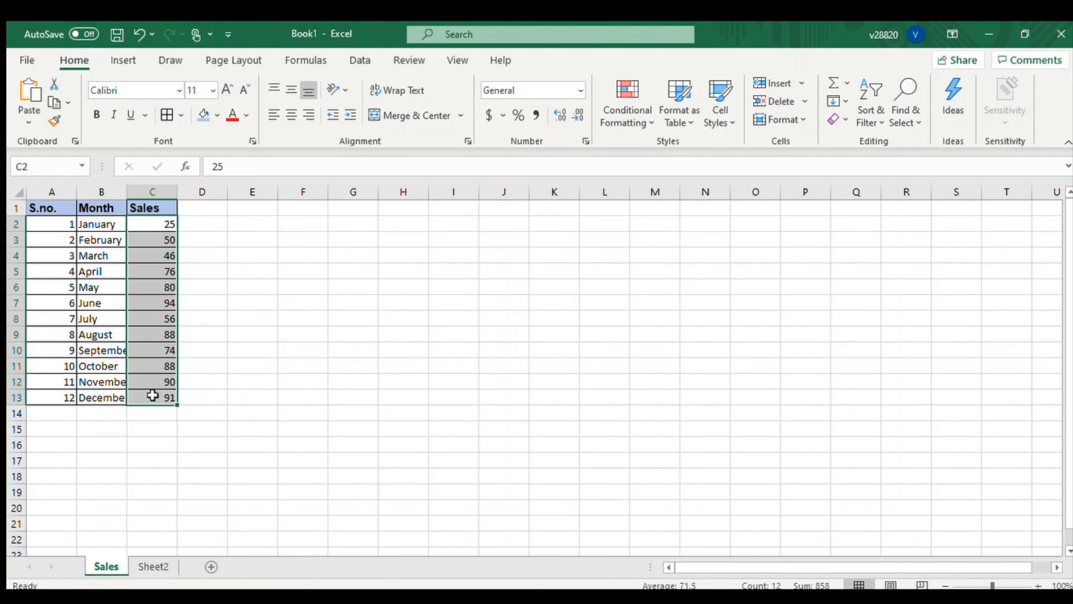
click(489, 115)
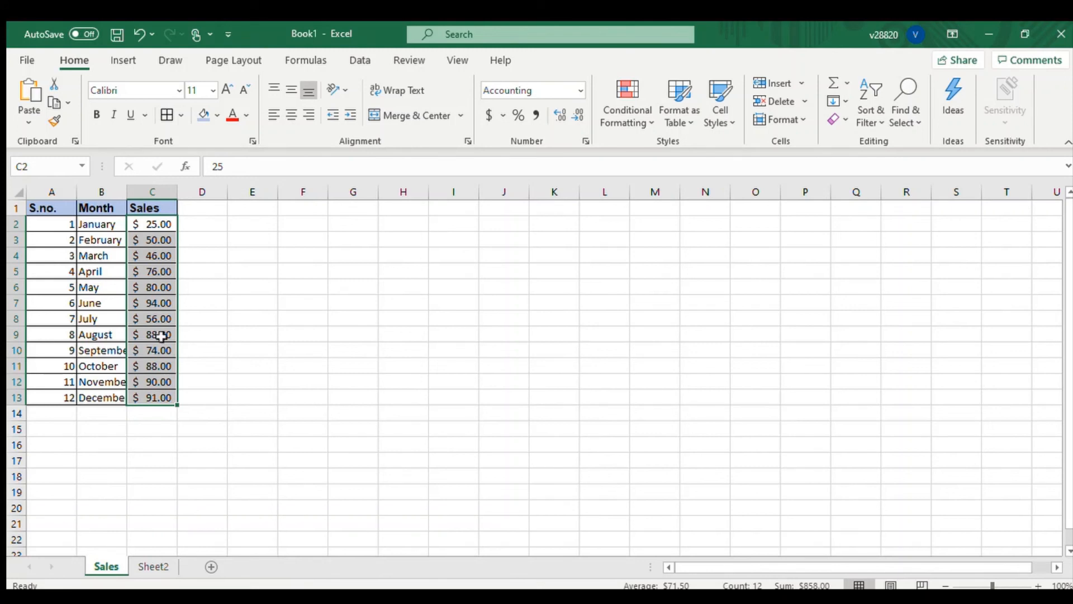
click(503, 117)
click(252, 144)
click(298, 288)
Auto-fit the width of column B so the full month names fit
drag(65, 214, 133, 393)
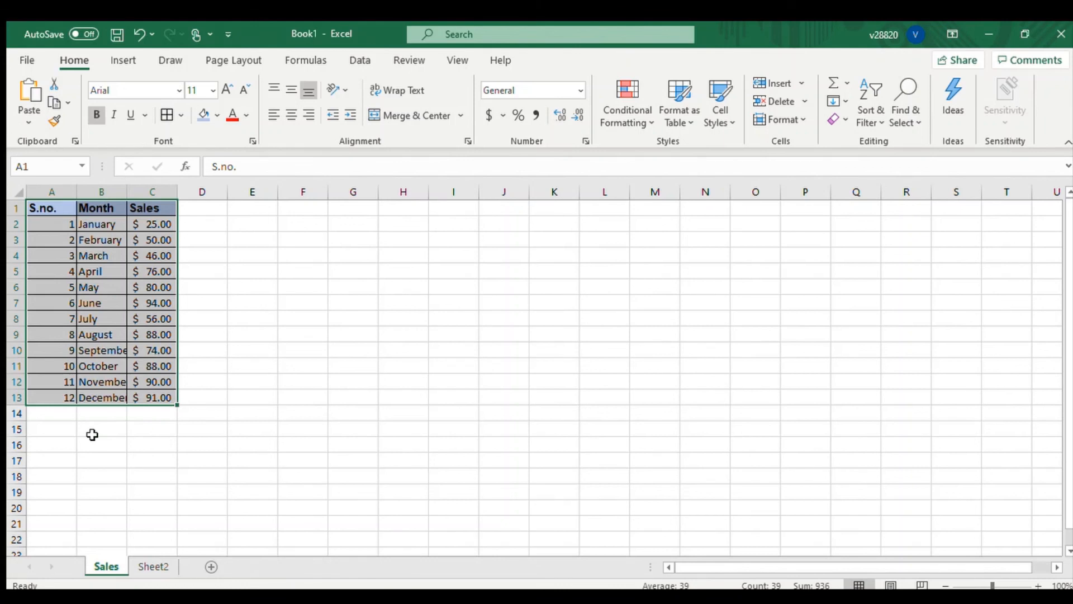
click(94, 435)
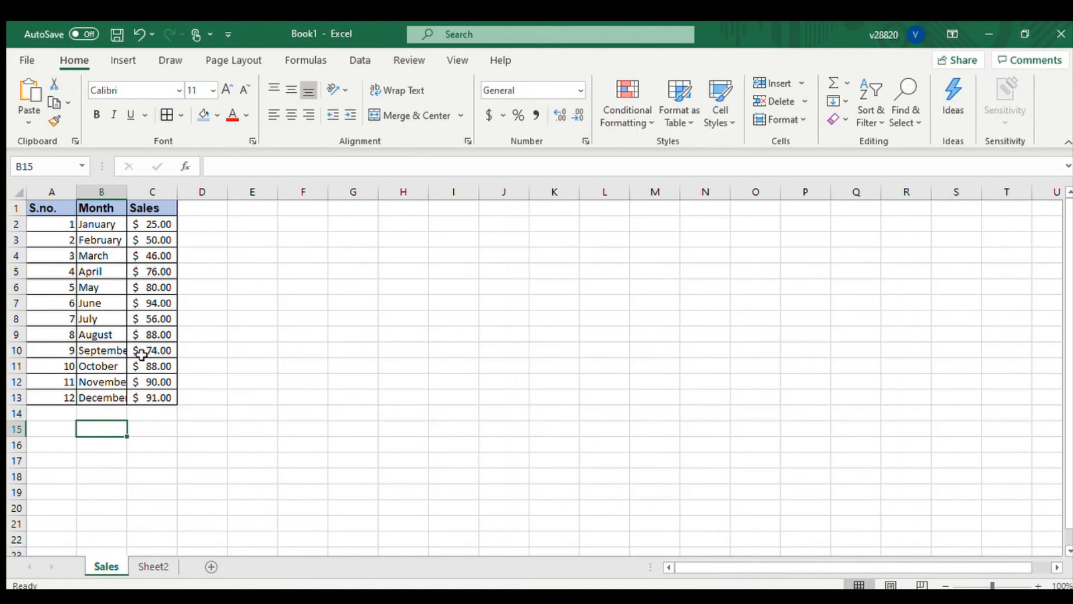
double_click(126, 191)
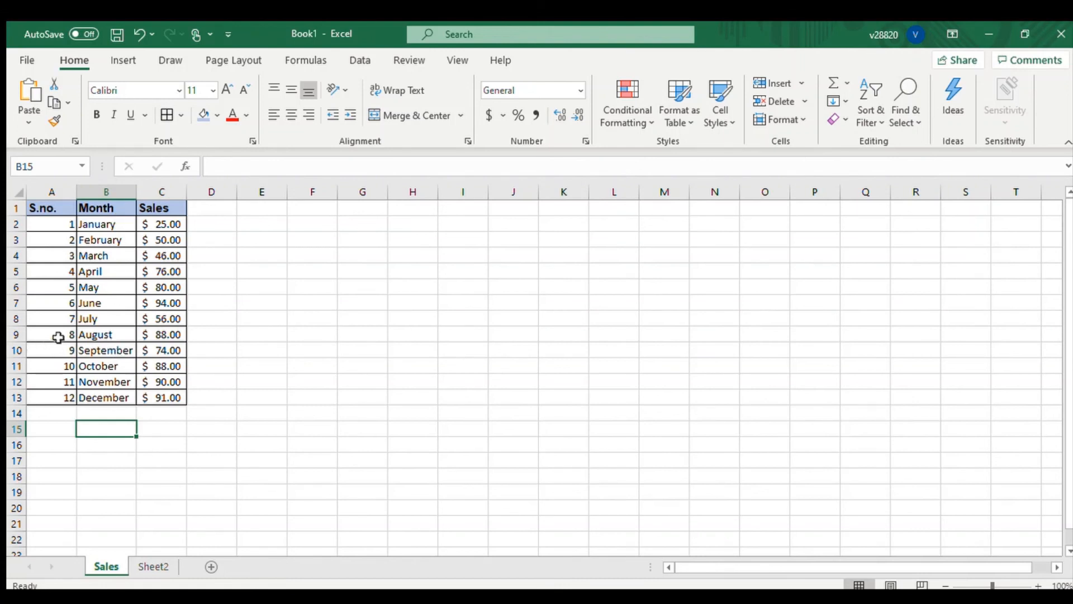
click(238, 289)
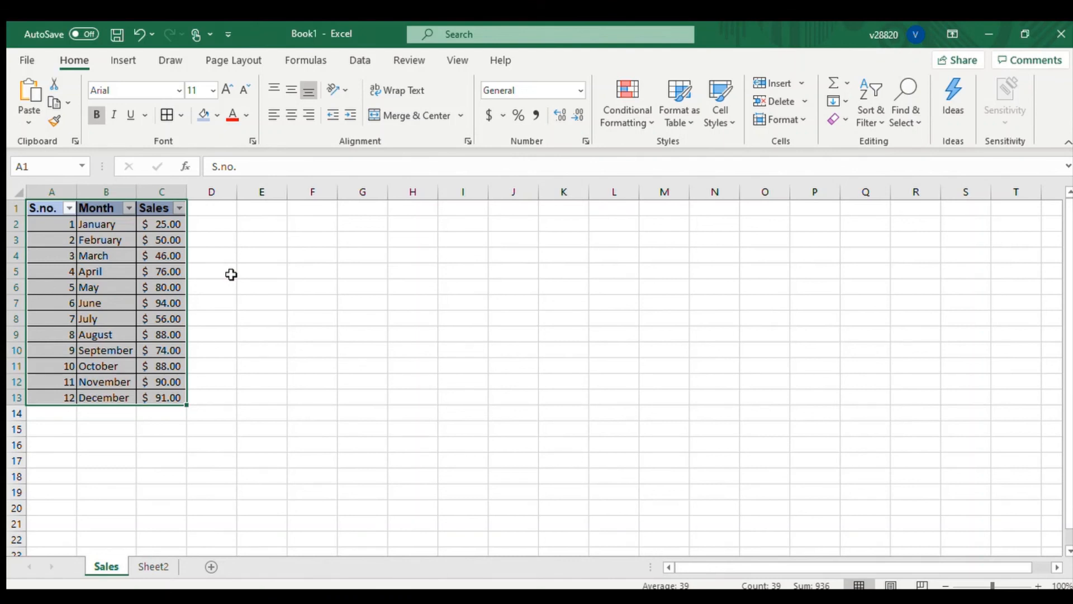
click(25, 63)
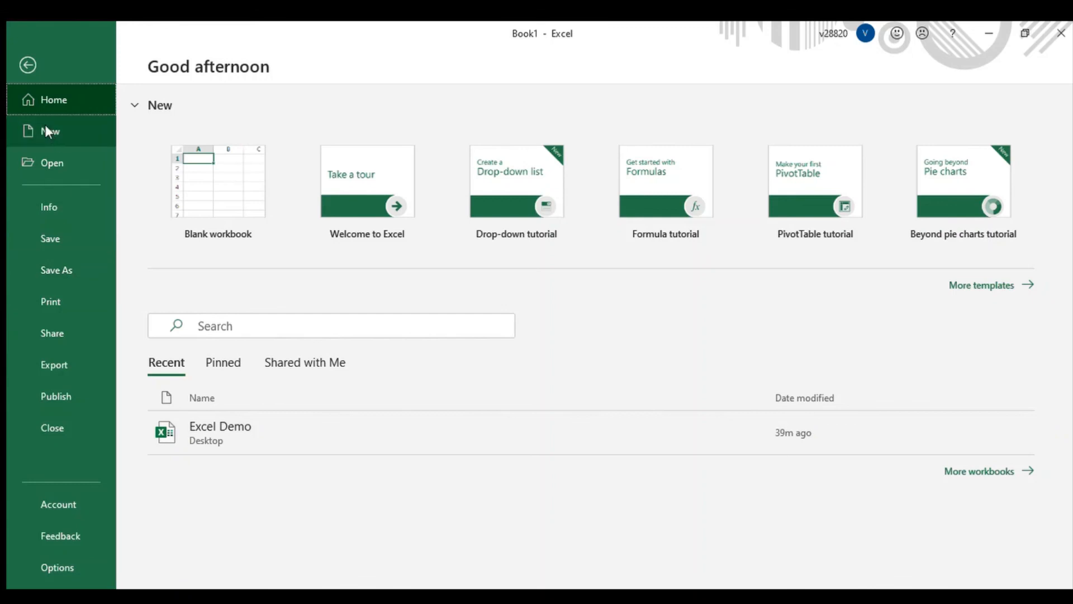
click(27, 65)
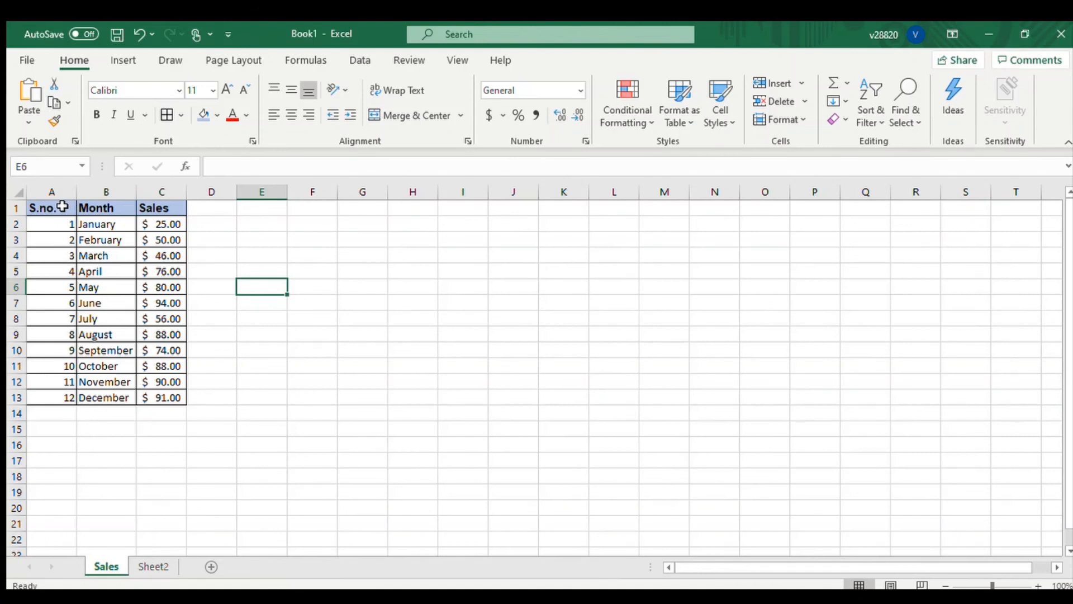
Sort the table in A1:C13 alphabetically by the Month column, from A to Z
drag(62, 206, 154, 397)
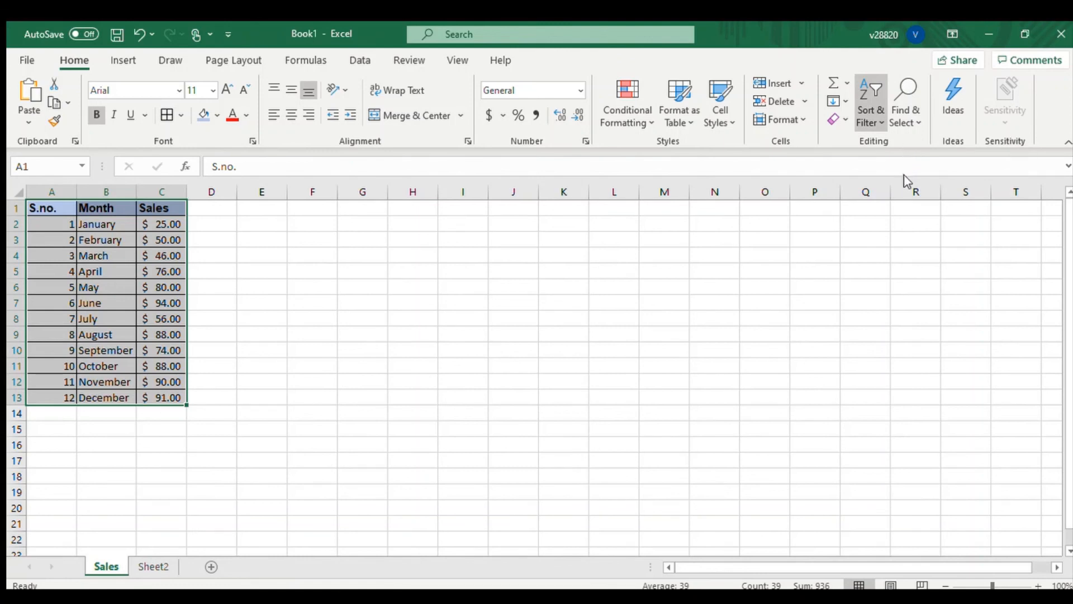
key(Return)
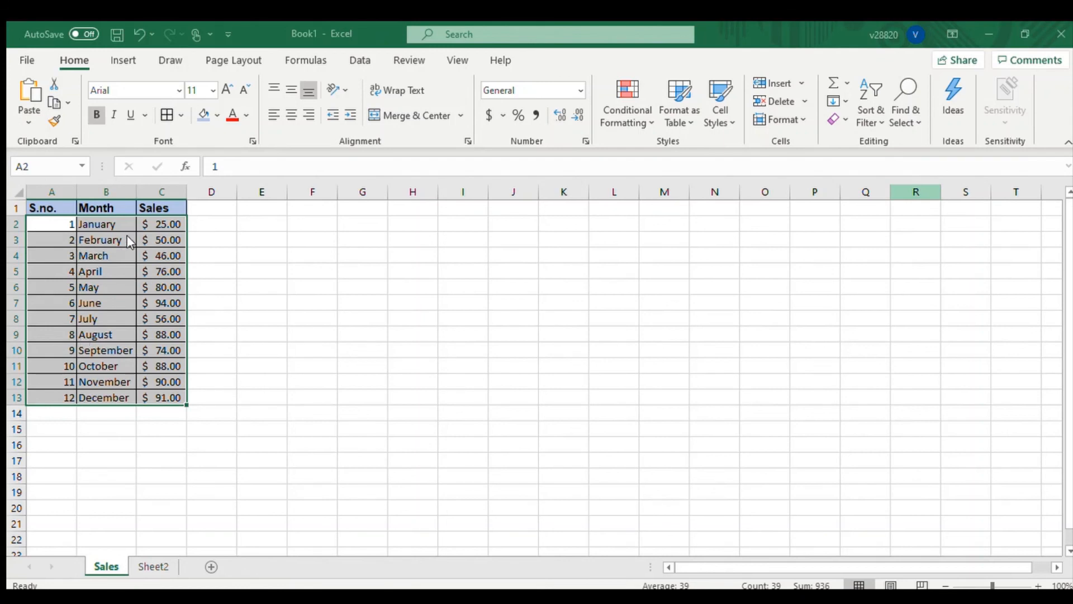
click(534, 492)
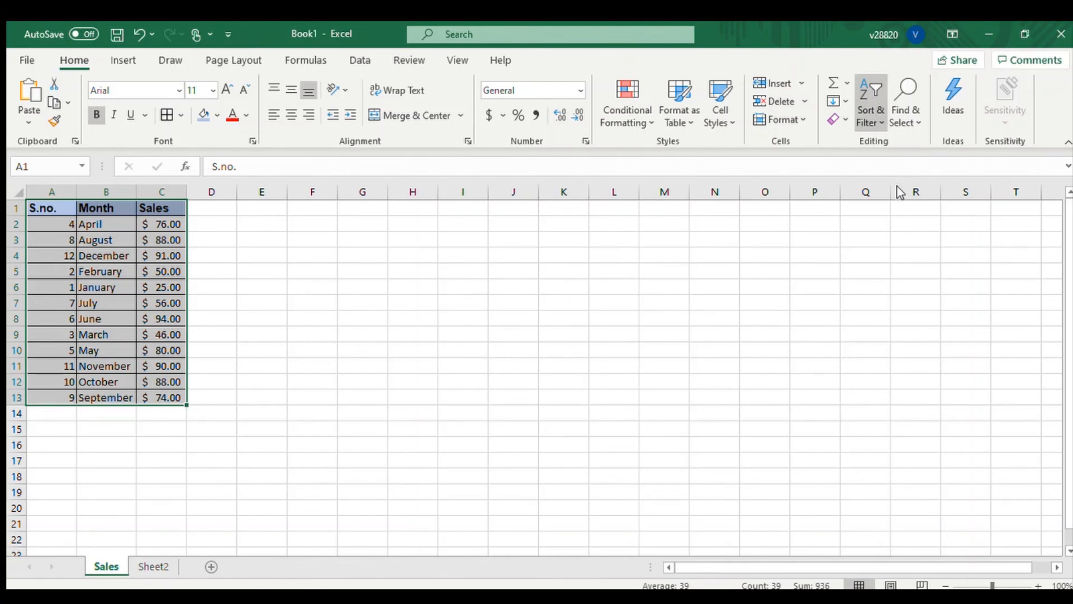
Sort the table by the S.no. column from smallest to largest
key(Return)
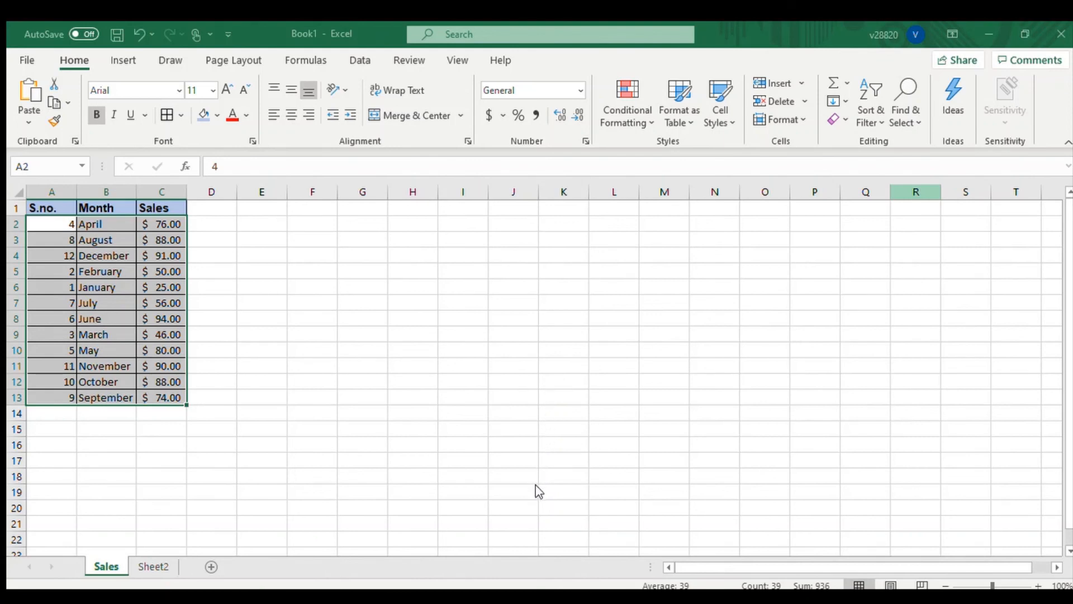
key(alt+h)
key(s)
key(s)
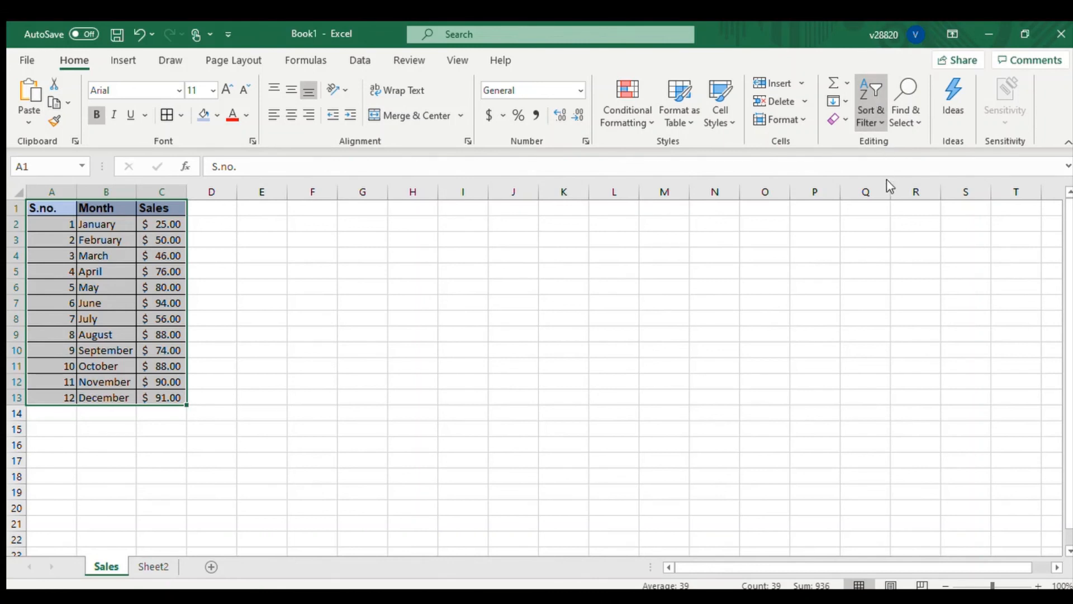
Turn on filters for the table header and filter the S.no. column to exclude 2
key(ctrl+shift+l)
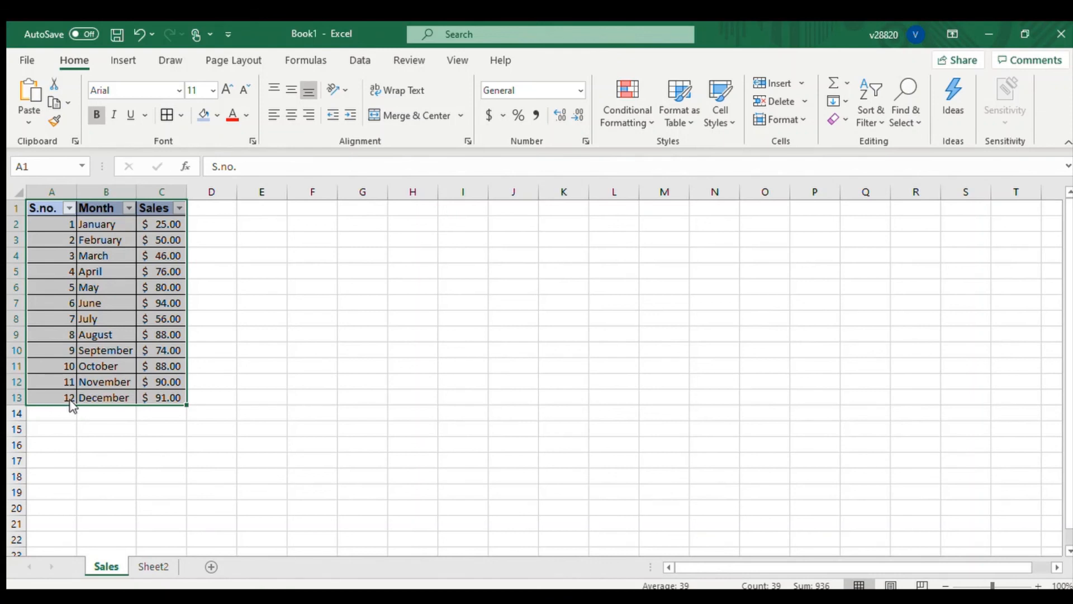
click(100, 518)
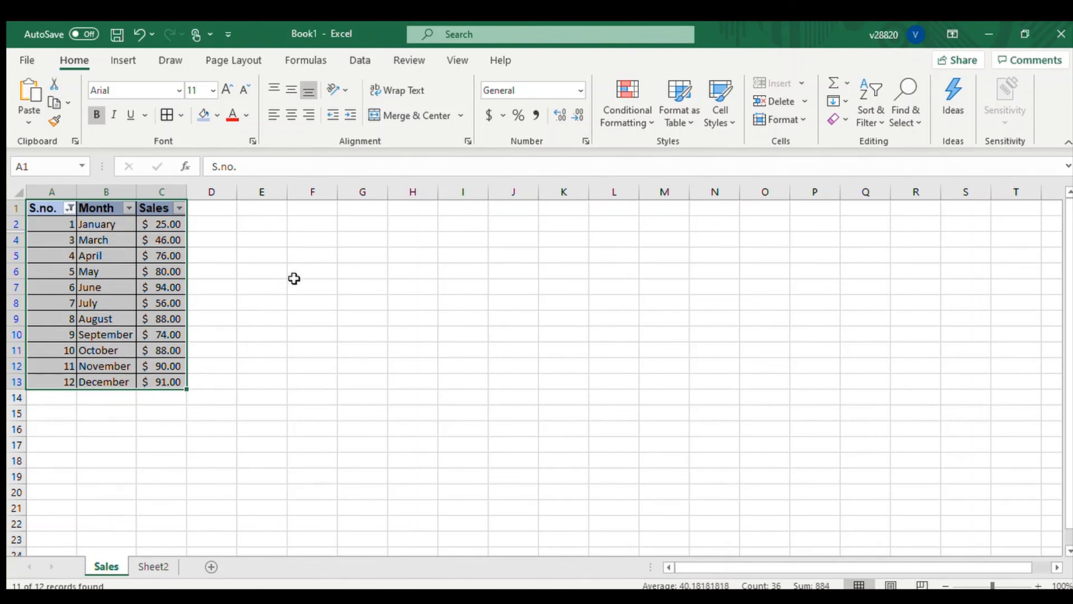
click(291, 281)
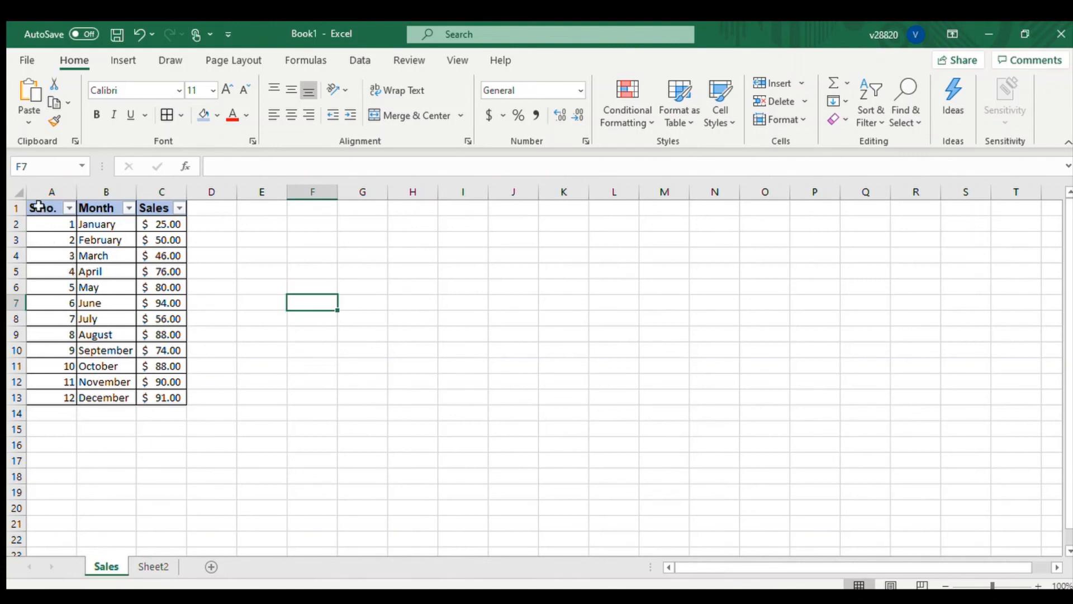
Select the whole sales table, A1:C13
drag(38, 206, 168, 393)
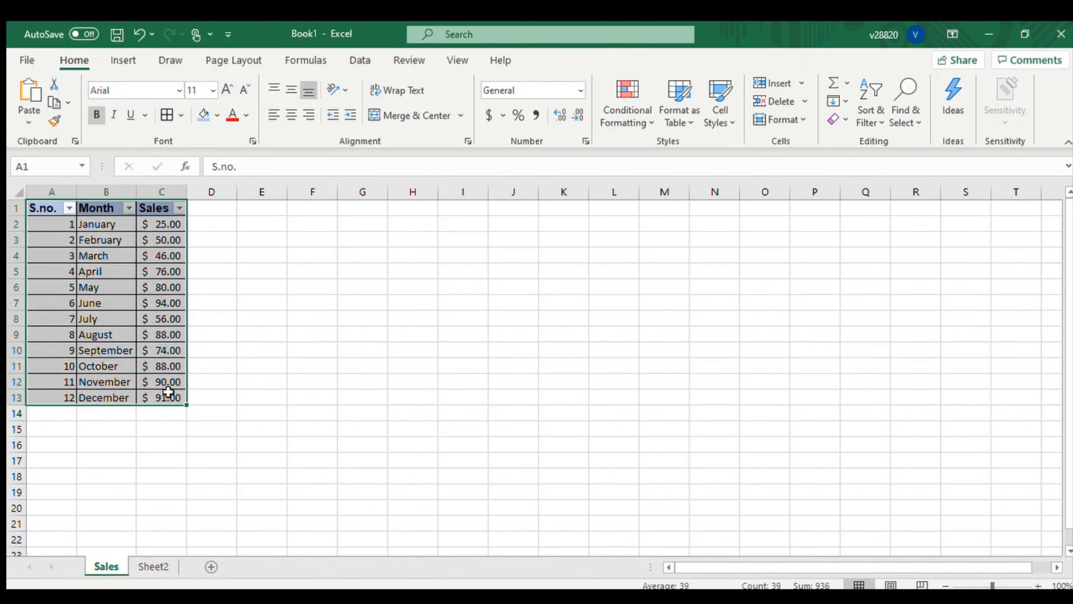